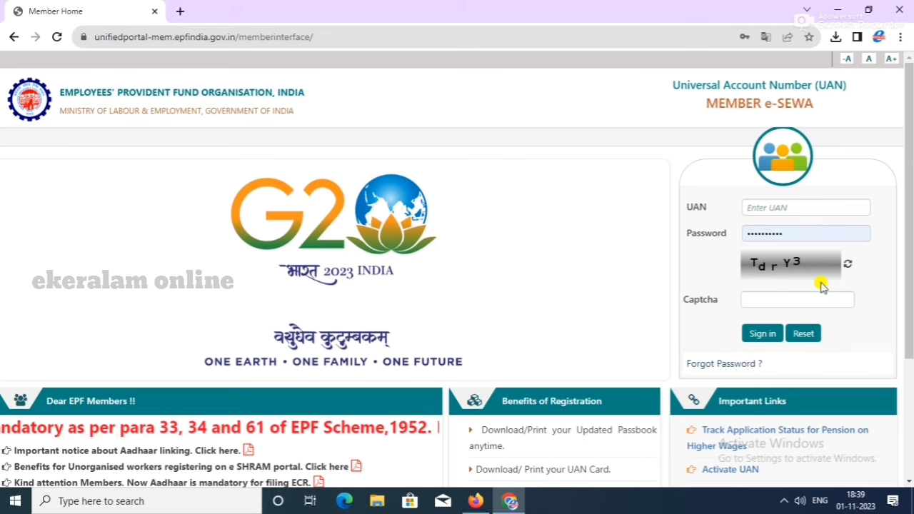
Step: Scroll down to Important Links and open the Know your UAN service page
scroll(822, 286, "down", 2)
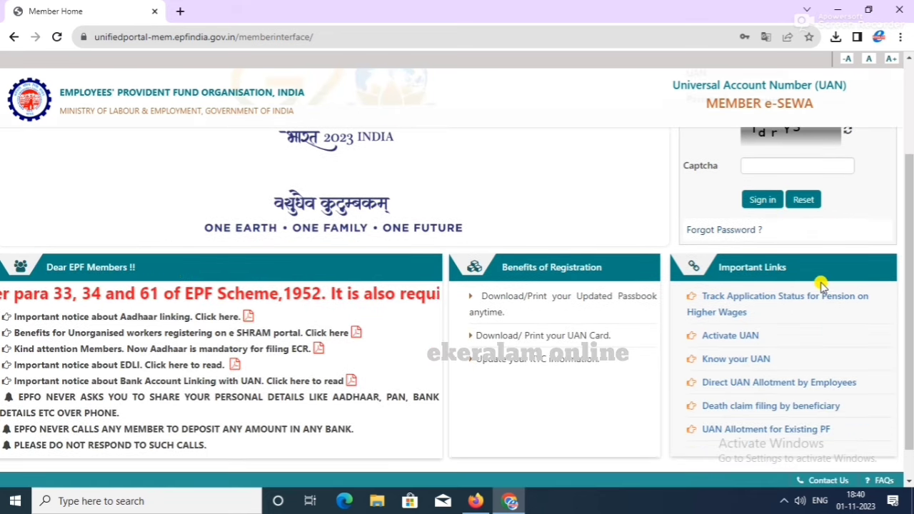
left_click(757, 361)
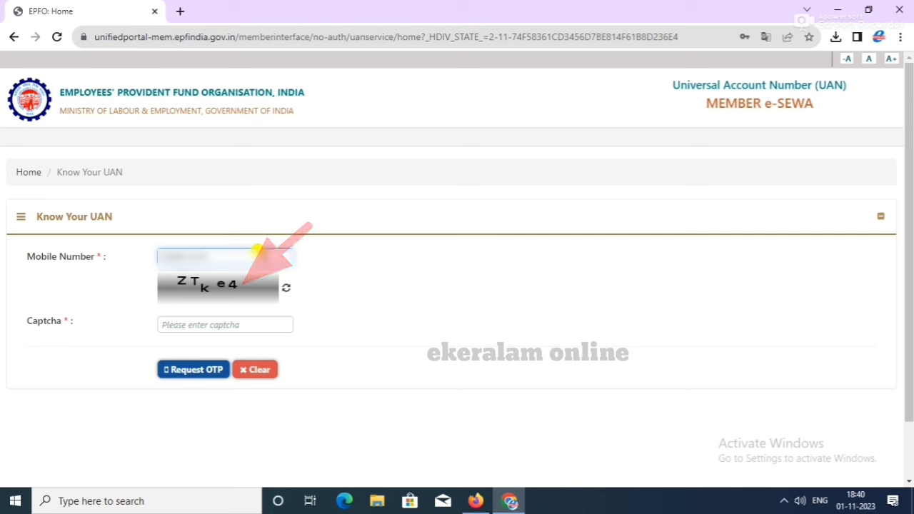
Step: Enter the captcha, request an OTP for the mobile number, and validate the received OTP
left_click(199, 323)
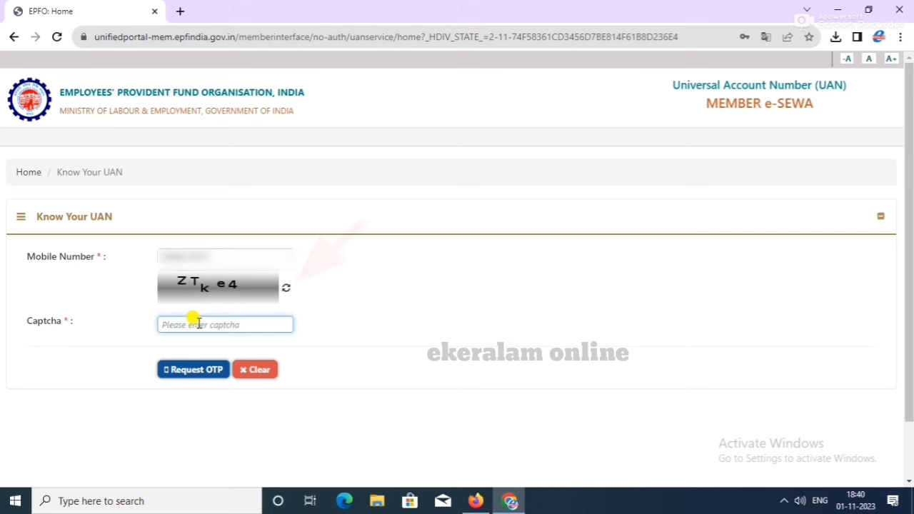
type("ZTke")
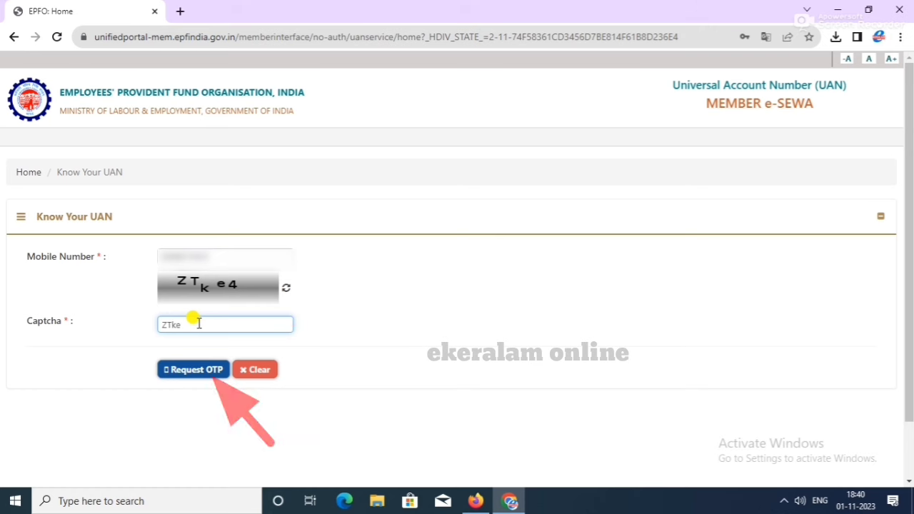
type("4")
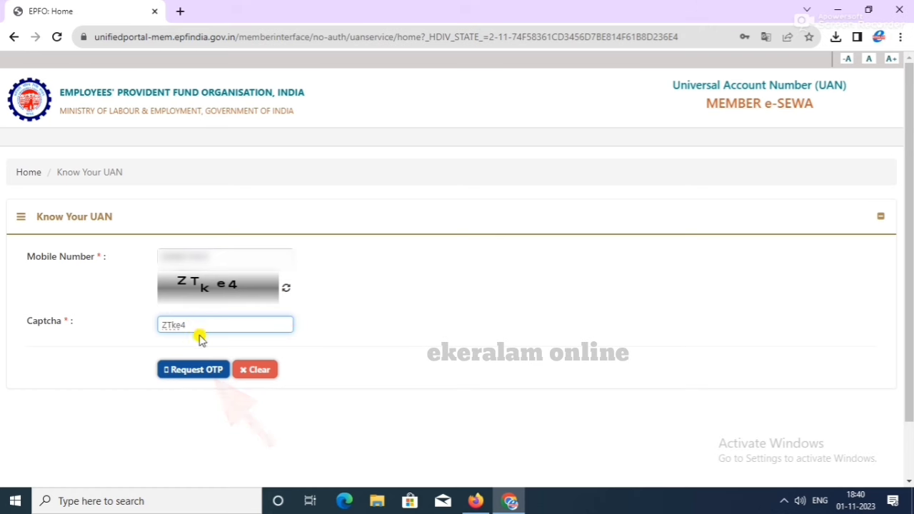
left_click(200, 370)
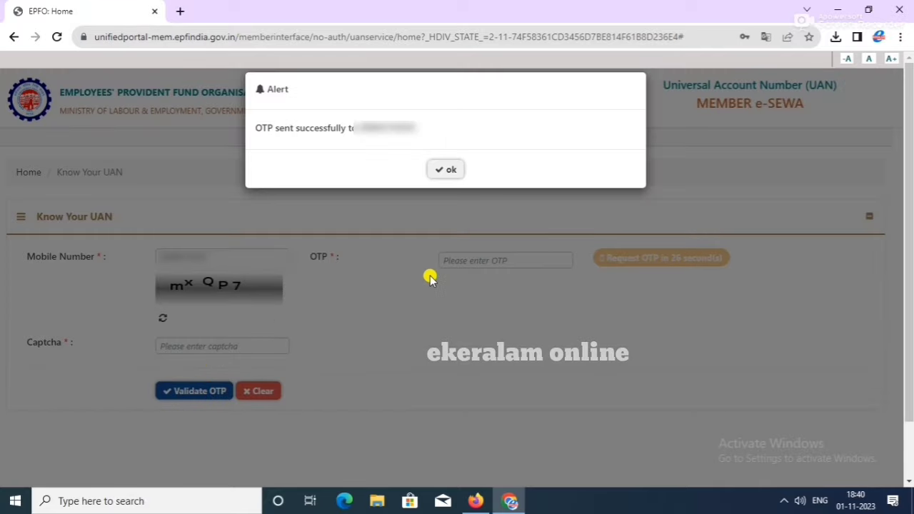
left_click(449, 171)
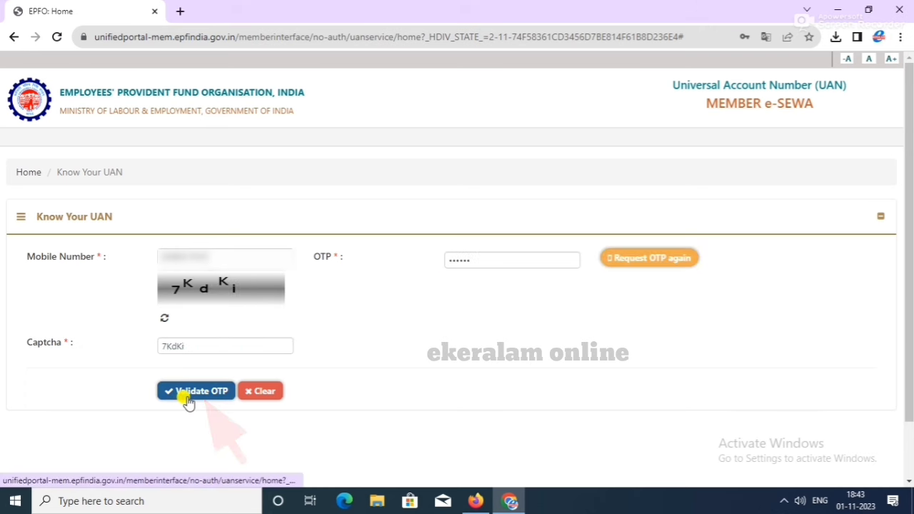
left_click(185, 393)
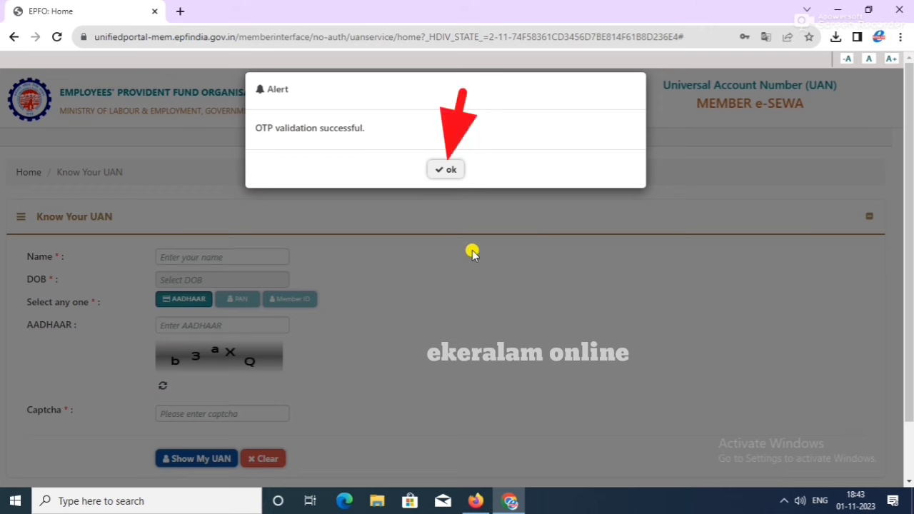
left_click(452, 175)
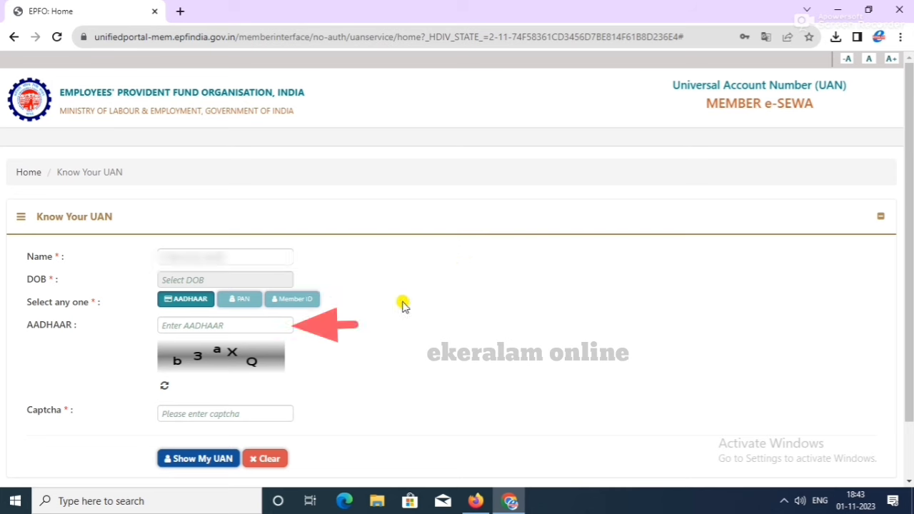
left_click(180, 277)
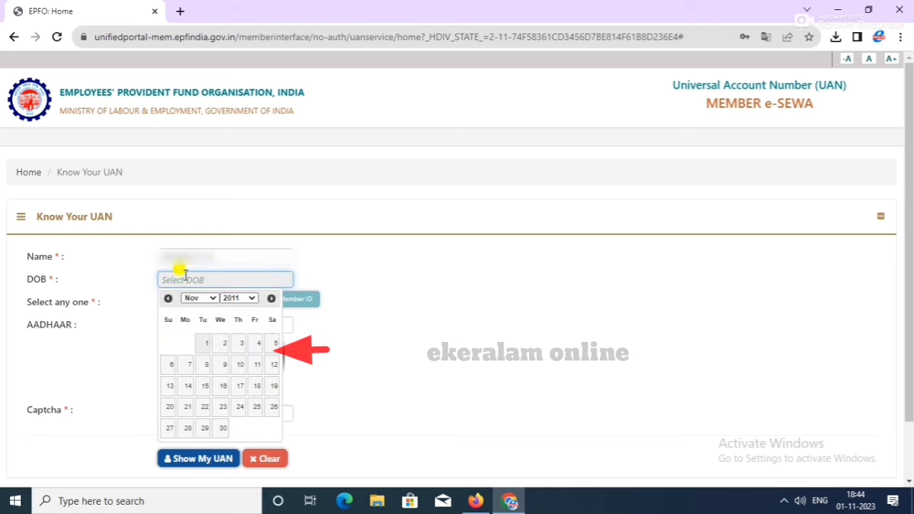
left_click(231, 298)
scroll(232, 266, "up", 3)
scroll(232, 265, "down", 2)
left_click(231, 275)
left_click(204, 298)
left_click(193, 374)
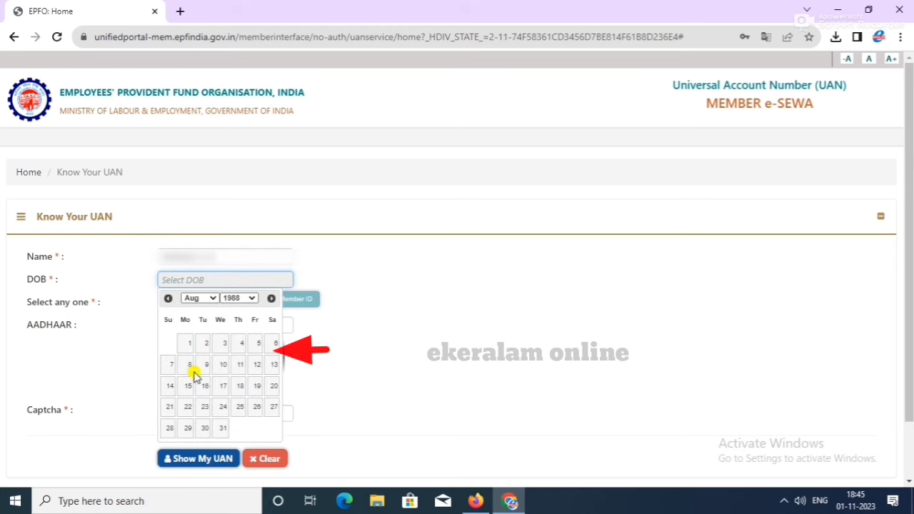
left_click(170, 386)
Step: Enter the member's Aadhaar number, look up the UAN, and close the result message
left_click(191, 323)
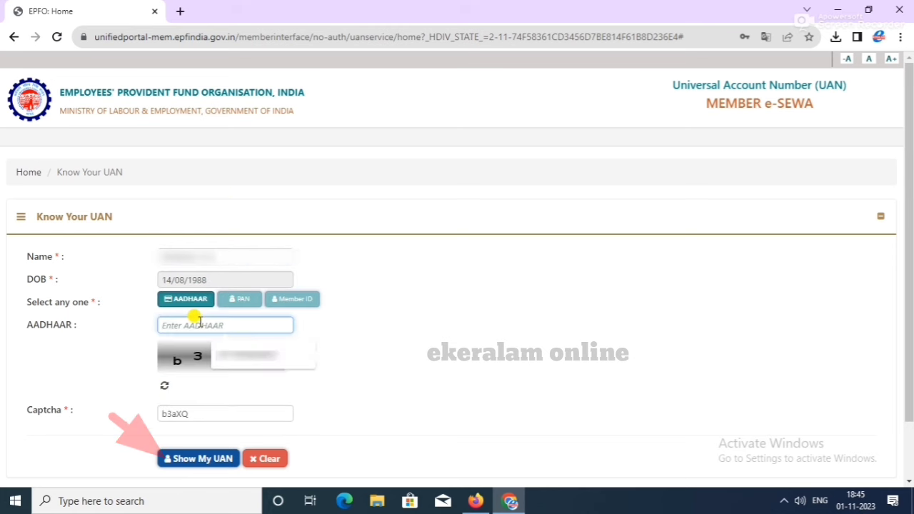
type("123456789012")
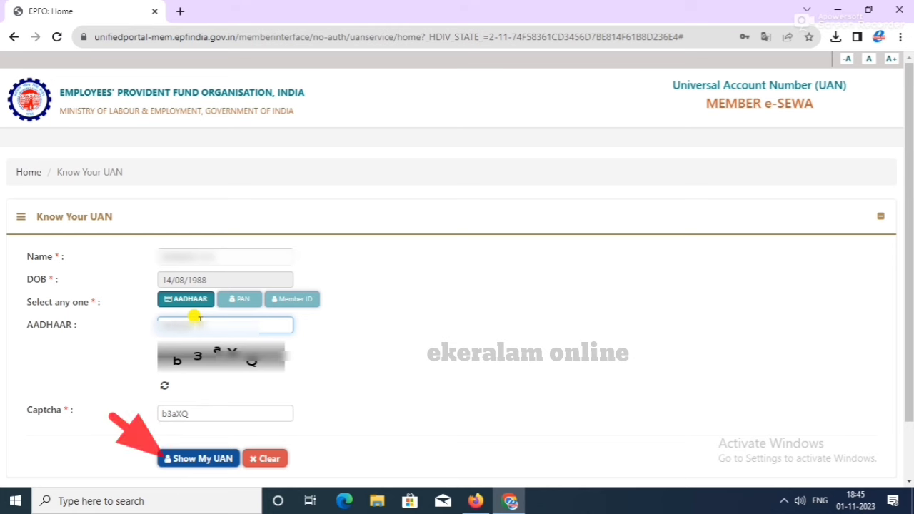
left_click(174, 465)
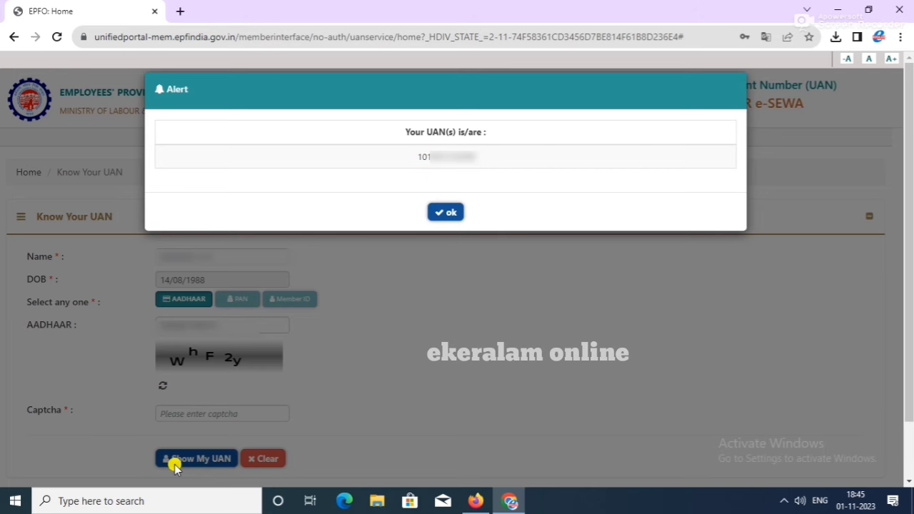
left_click(445, 213)
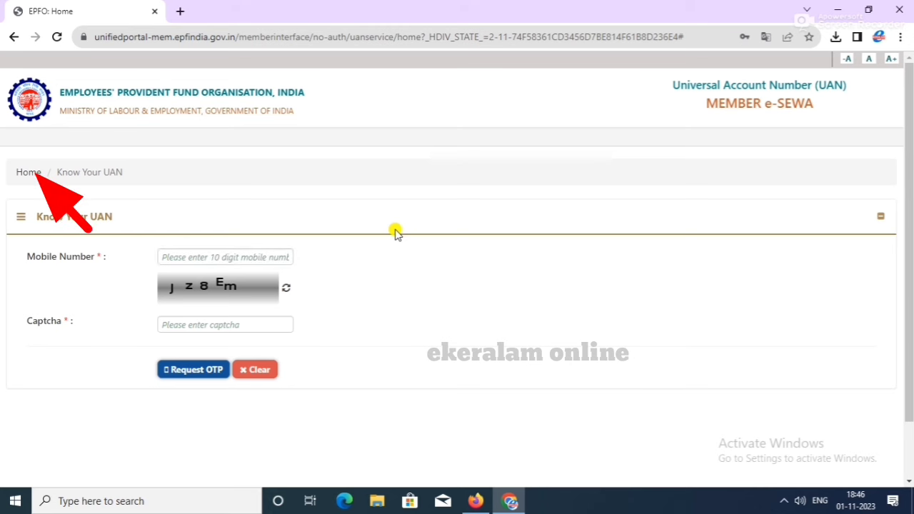
Step: Return to the member home page, close the security warning, and open the Activate UAN form
left_click(22, 176)
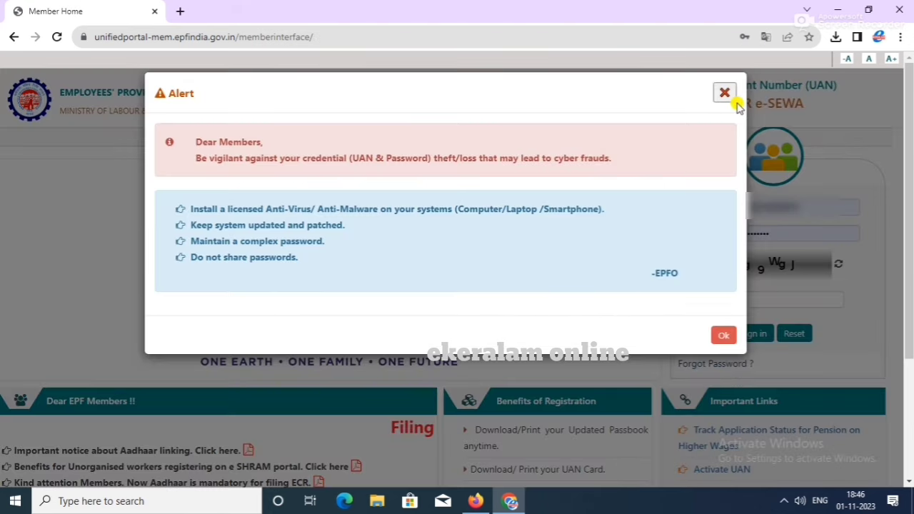
left_click(724, 93)
scroll(745, 229, "down", 2)
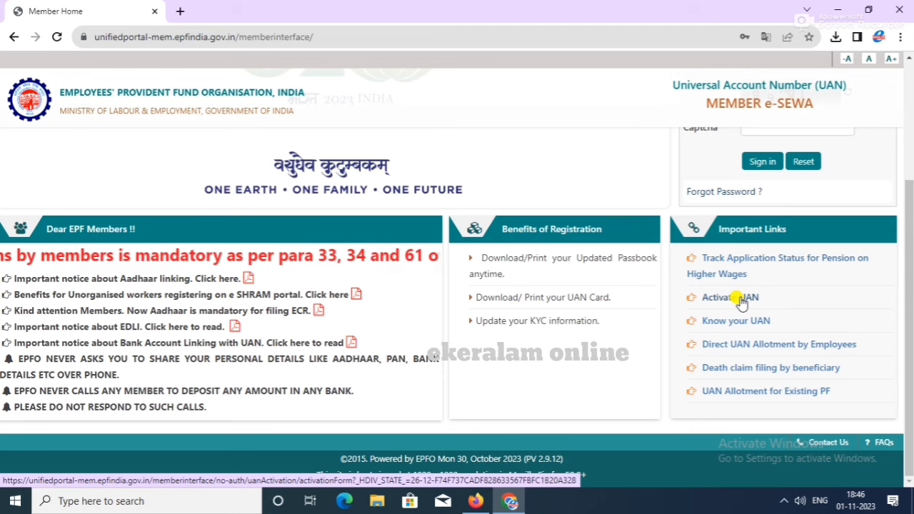
left_click(741, 300)
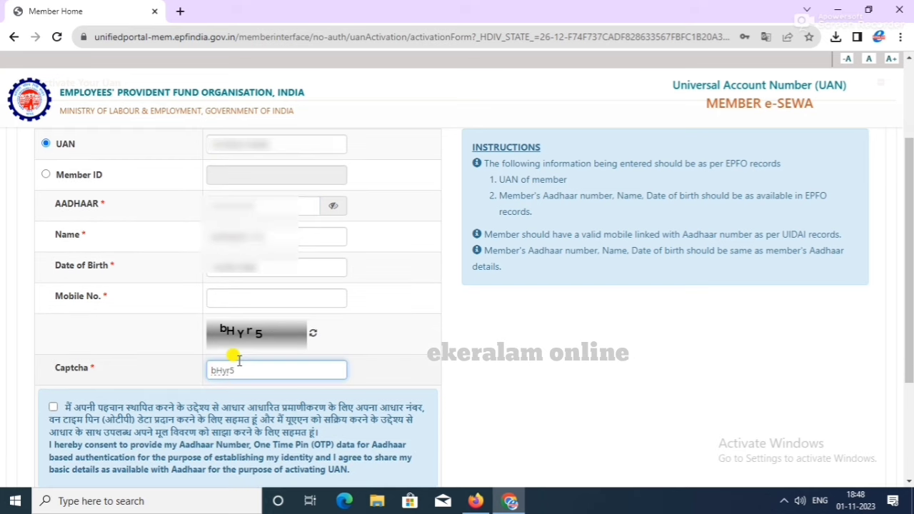
Step: Give Aadhaar consent, request the authorization PIN, and validate the OTP to activate the UAN
scroll(232, 355, "down", 2)
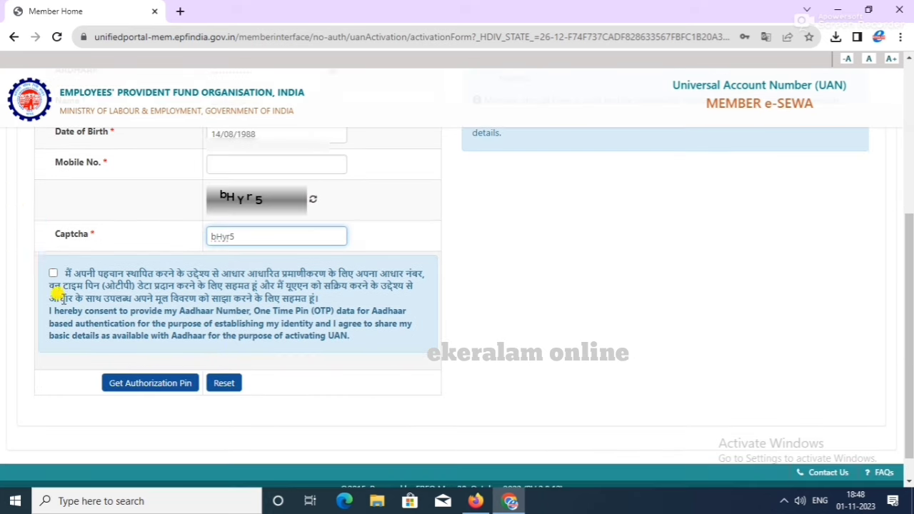
left_click(53, 273)
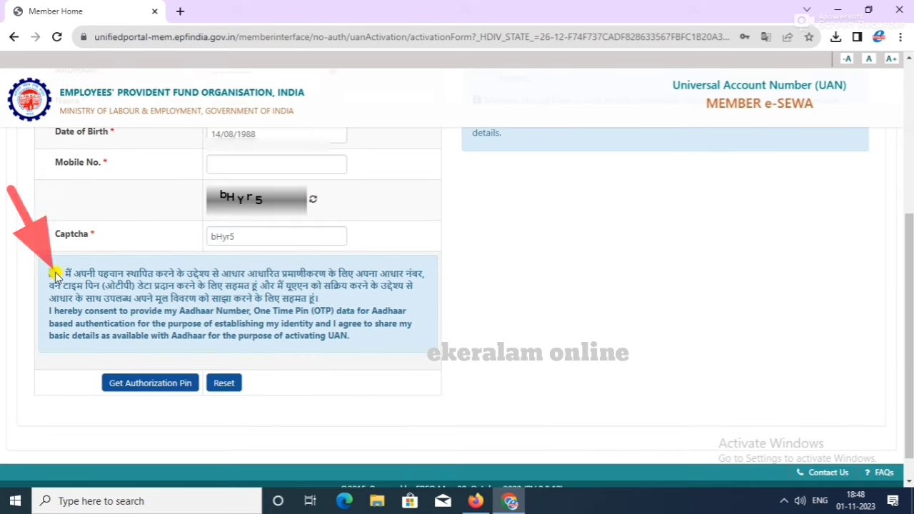
left_click(141, 384)
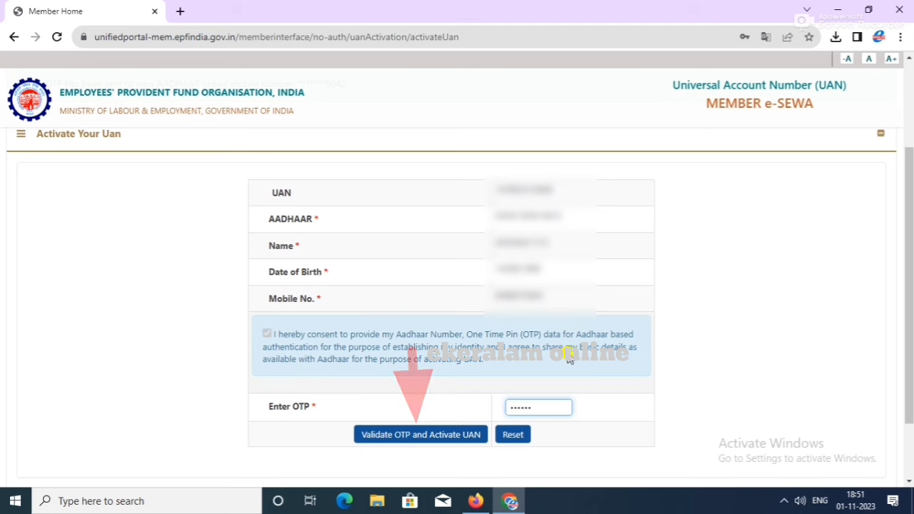
left_click(423, 438)
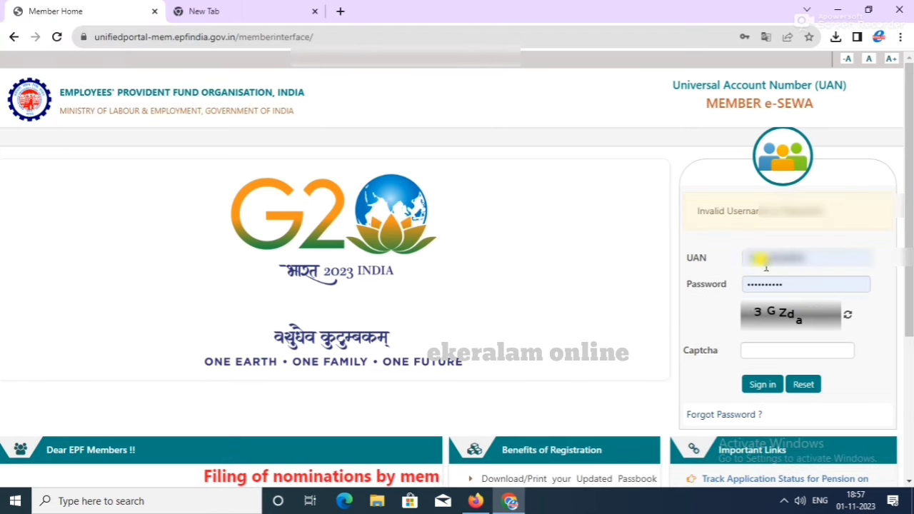
Step: Clear the Password field and retype the account password
left_click(793, 284)
key("ctrl+a")
type("l")
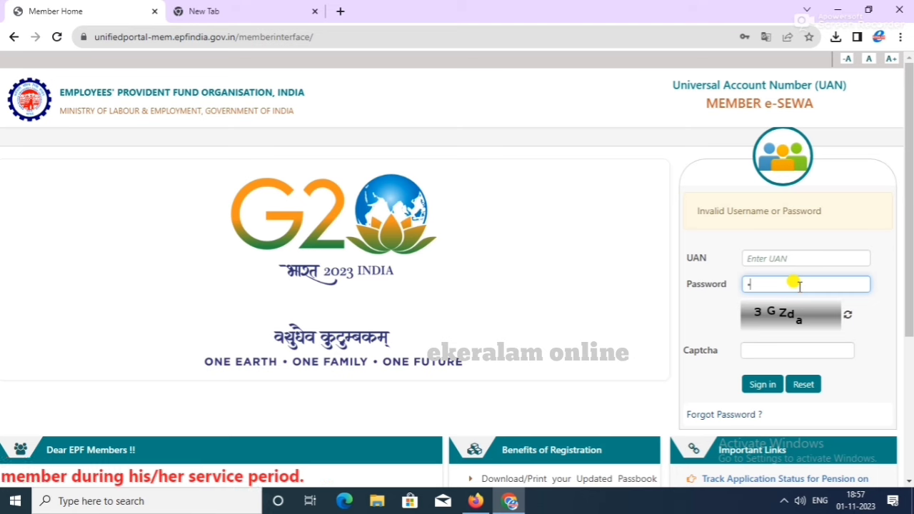
type("*")
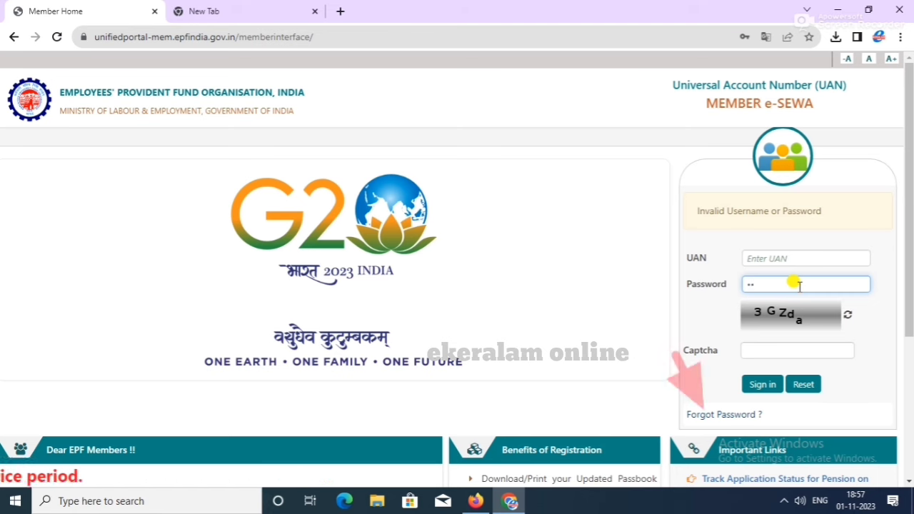
type("**")
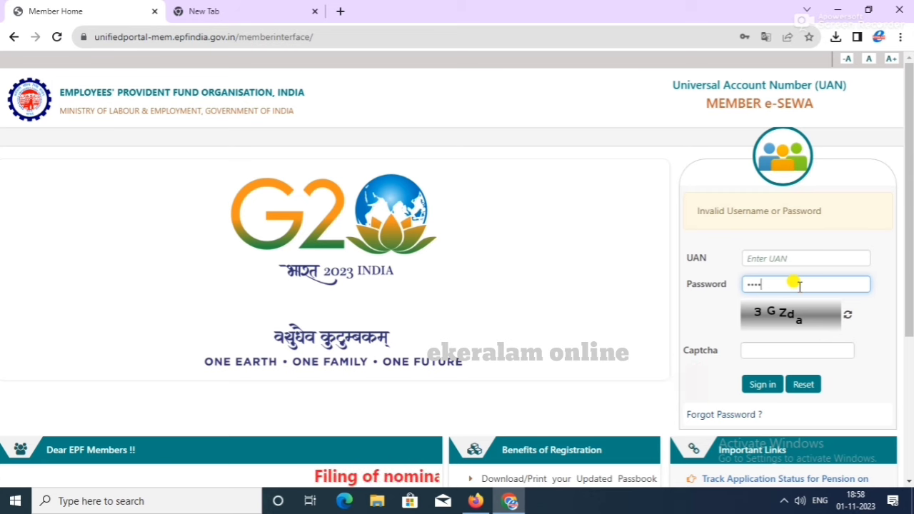
type("*")
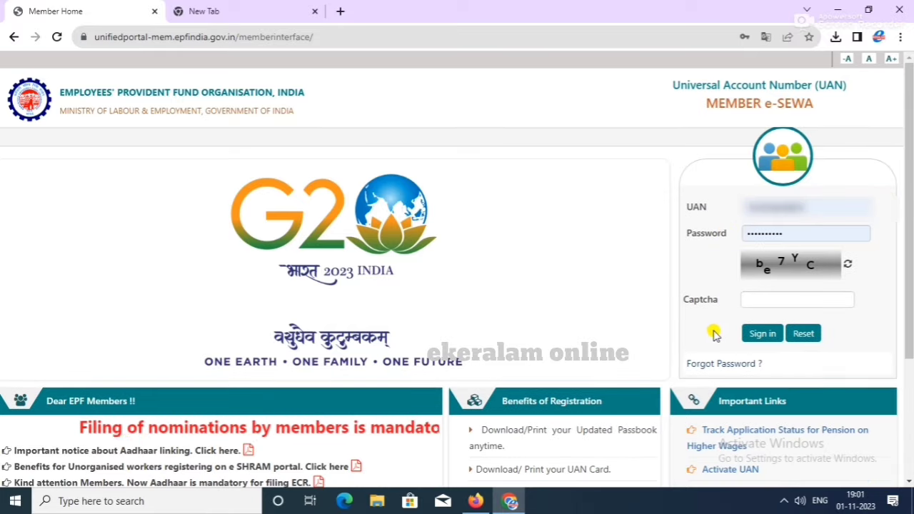
left_click(714, 366)
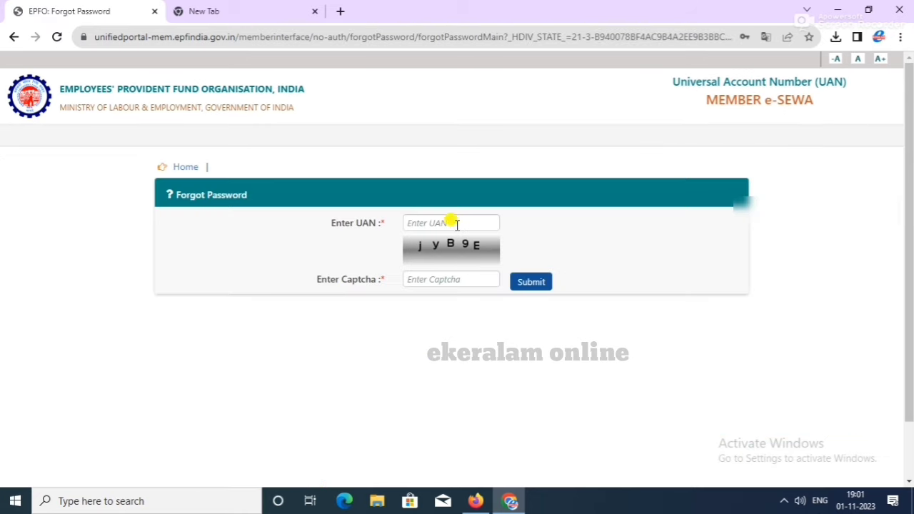
left_click(456, 223)
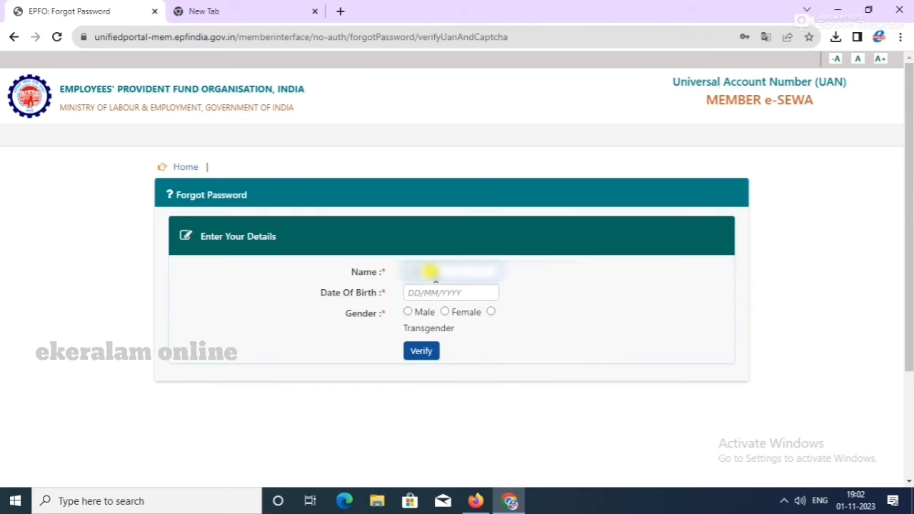
left_click(427, 293)
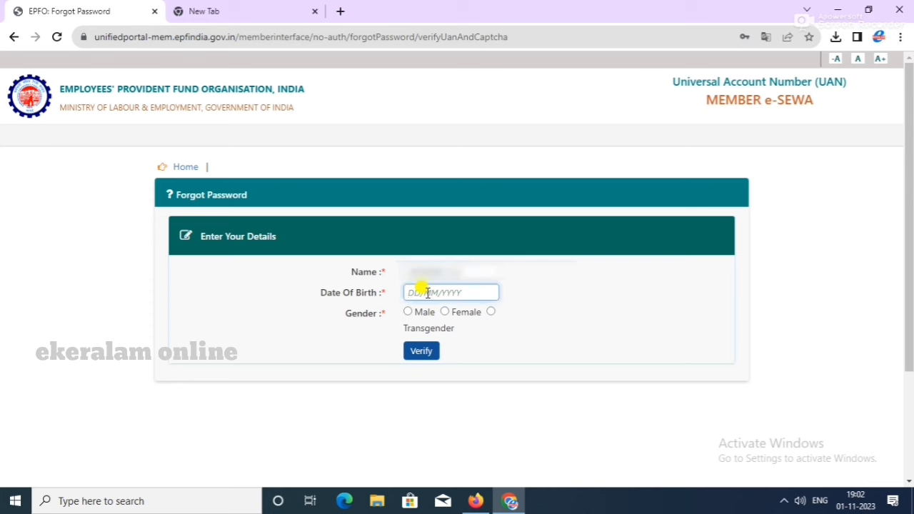
type("14/08/1988")
left_click(408, 312)
left_click(415, 355)
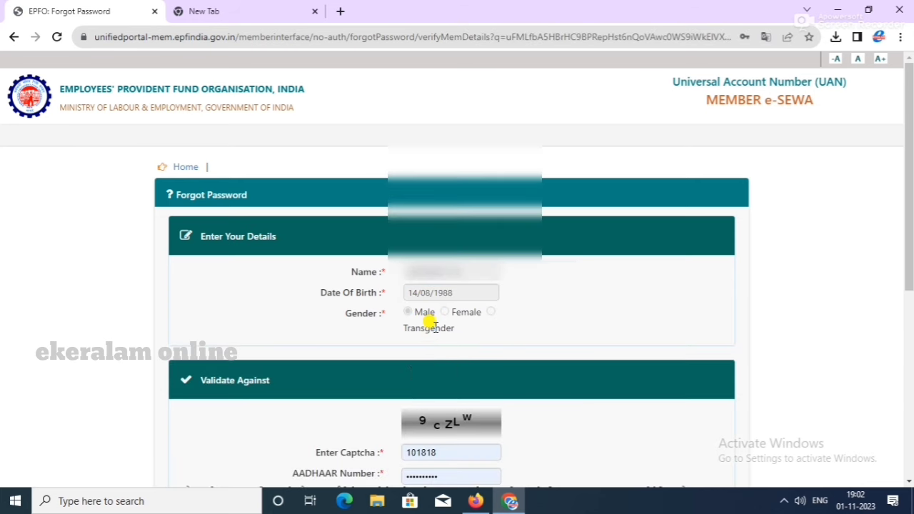
Step: Consent to Aadhaar-based authentication and validate the Aadhaar details
scroll(434, 325, "down", 4)
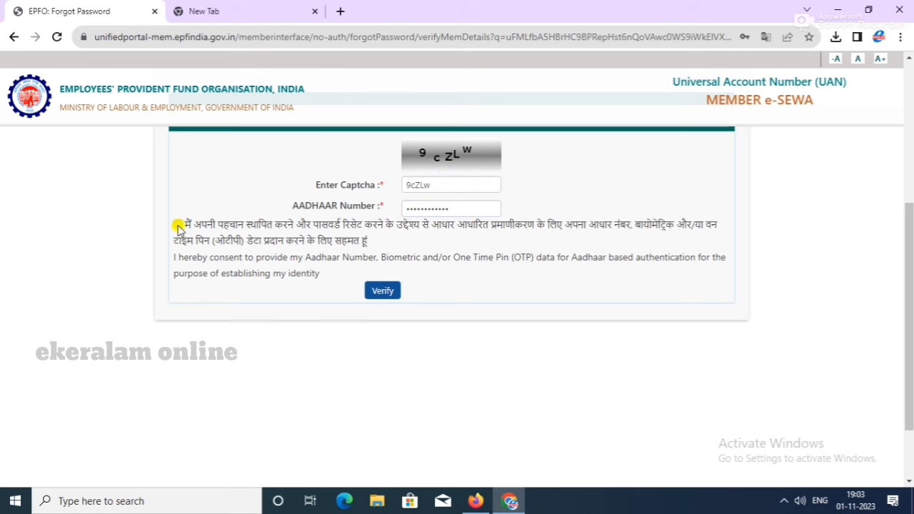
left_click(178, 225)
left_click(382, 291)
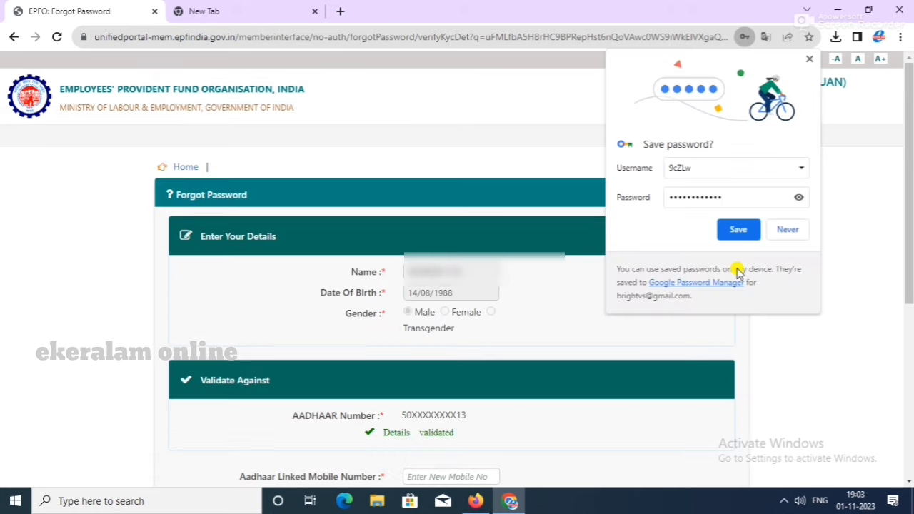
Step: Save the browser credentials, then request and verify the OTP on the Aadhaar-linked mobile
left_click(740, 230)
scroll(740, 233, "down", 3)
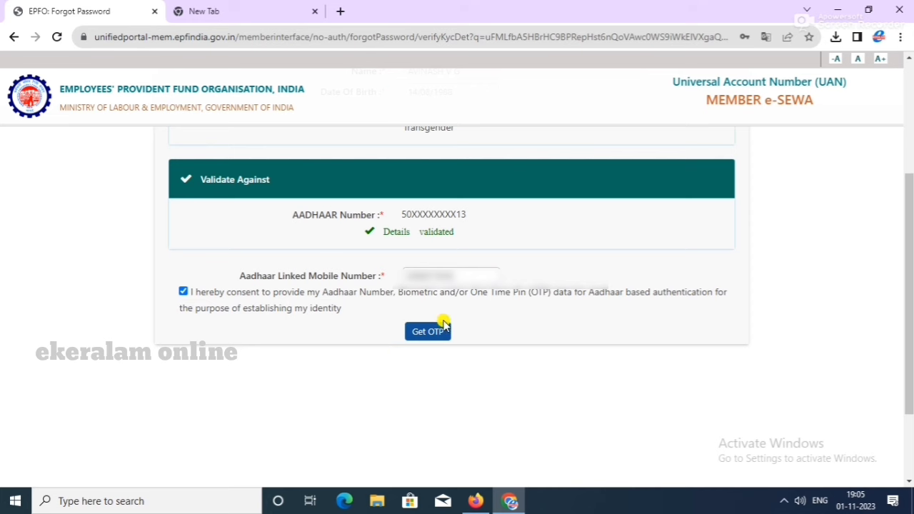
left_click(424, 334)
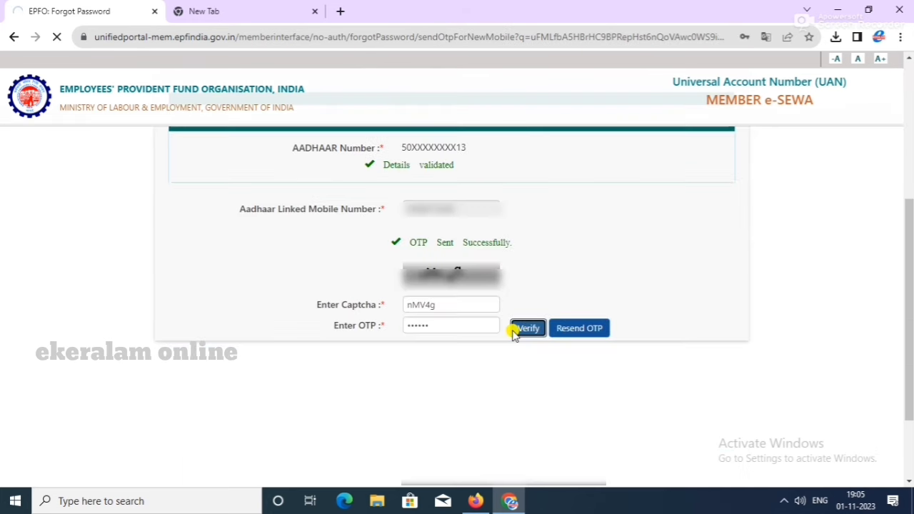
left_click(515, 330)
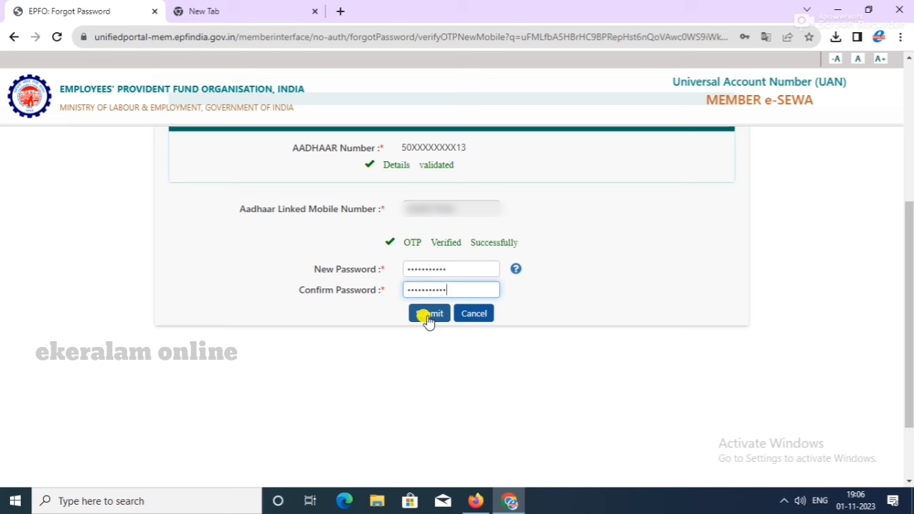
Step: Submit the new password, save it in Chrome, and go to the member sign-in page
mouse_move(516, 271)
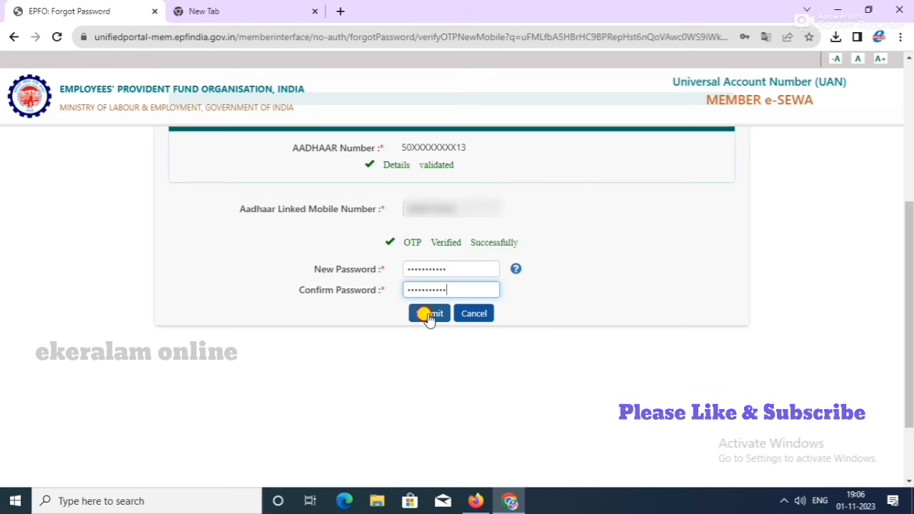
left_click(428, 316)
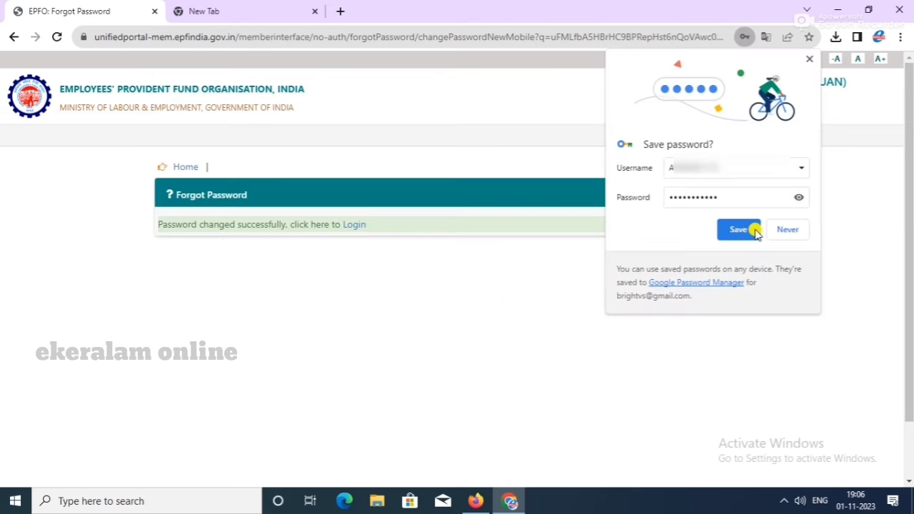
left_click(755, 232)
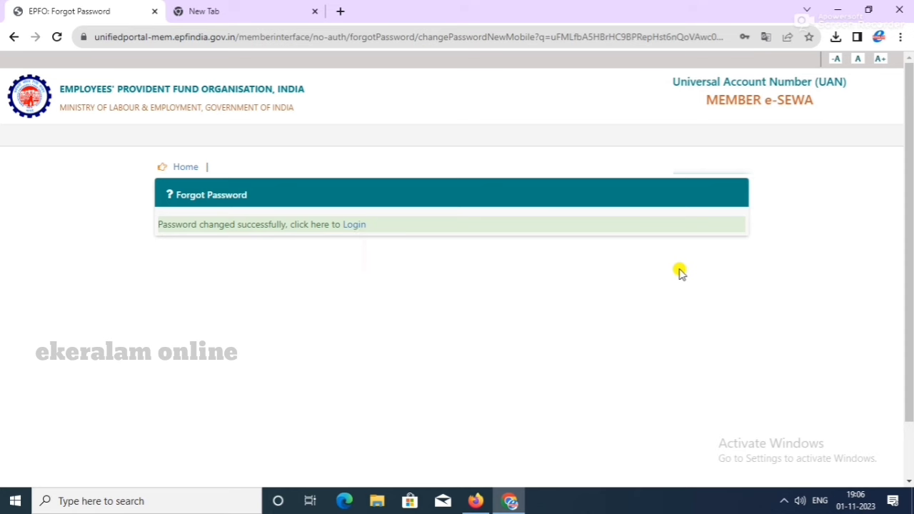
left_click(354, 233)
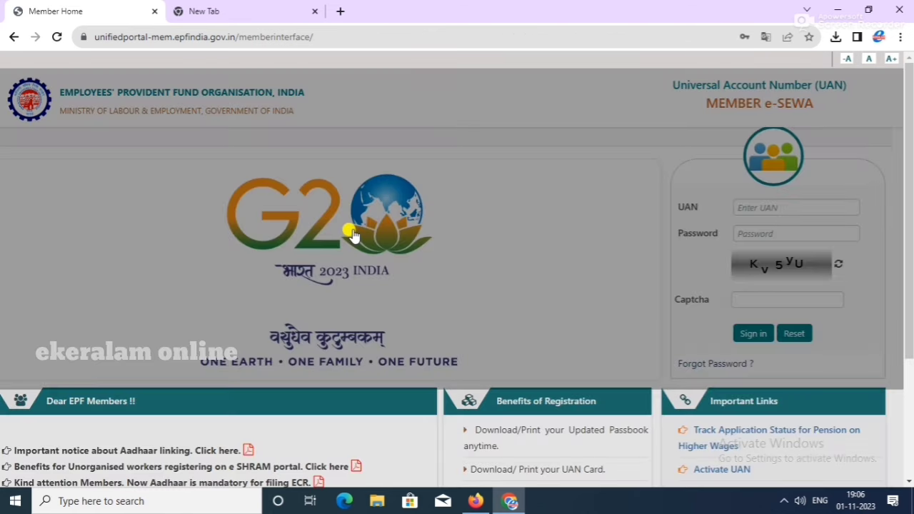
Step: Close the sign-in page alert and begin entering the login captcha
left_click(724, 91)
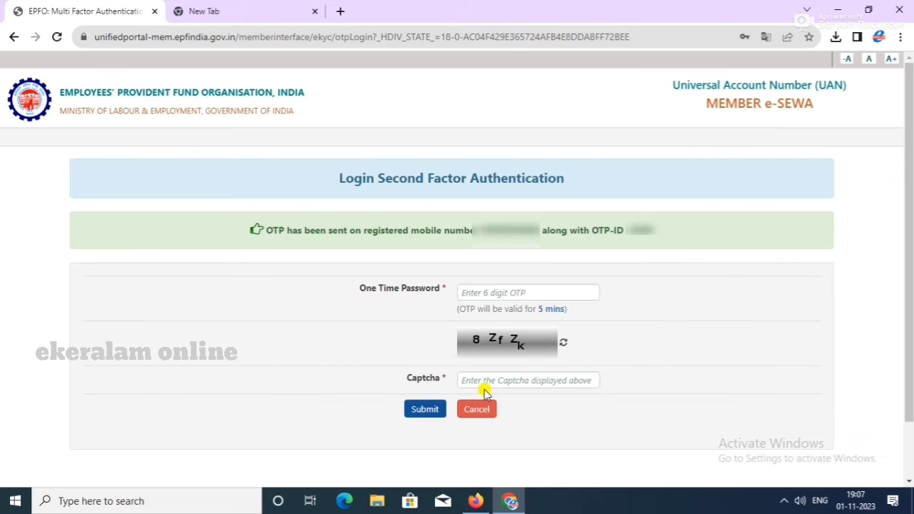
left_click(481, 381)
type("8")
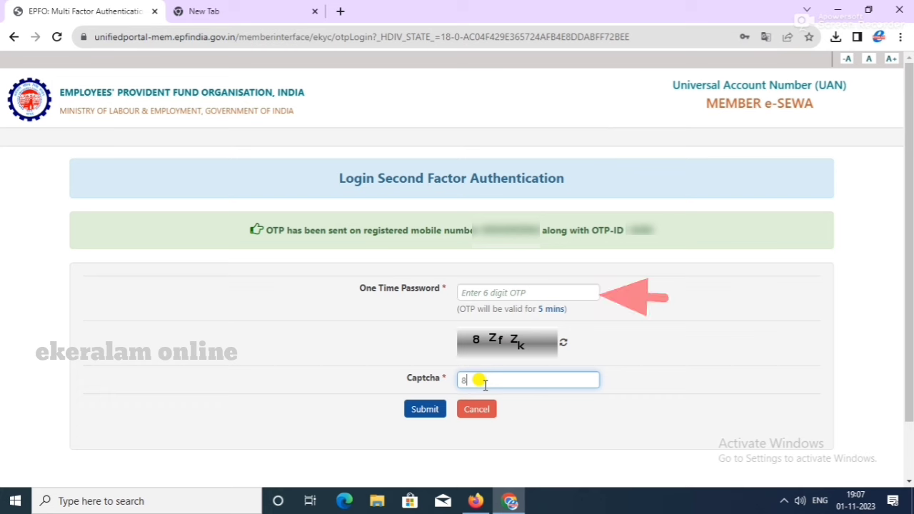
type("Z")
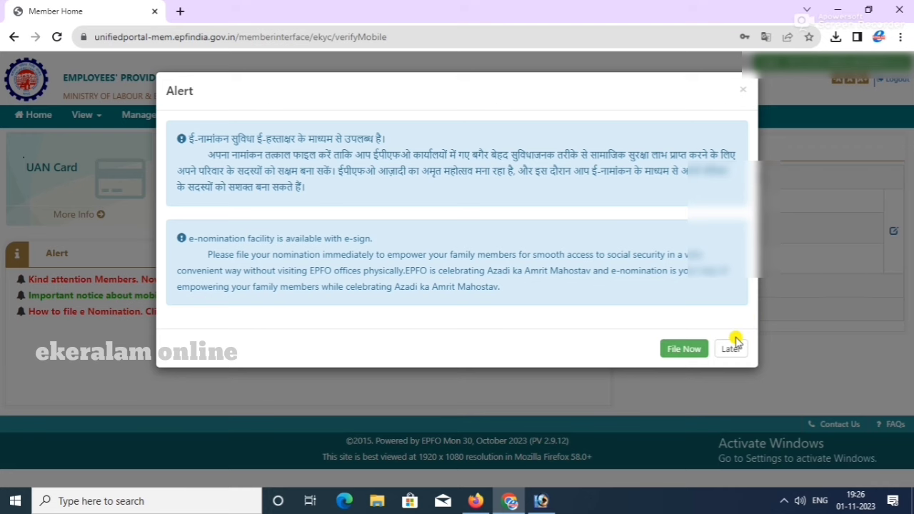
Step: Postpone the e-nomination alert with Later and open the View > Profile member details page
left_click(732, 350)
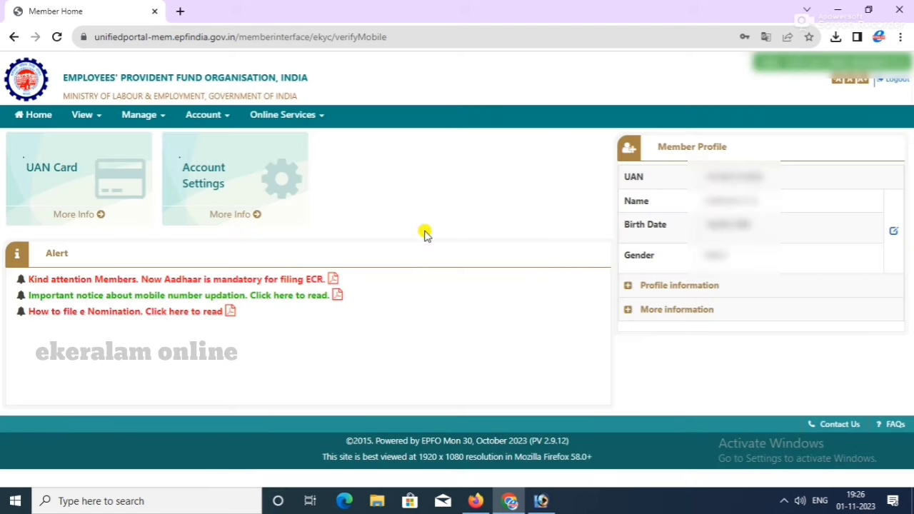
left_click(86, 114)
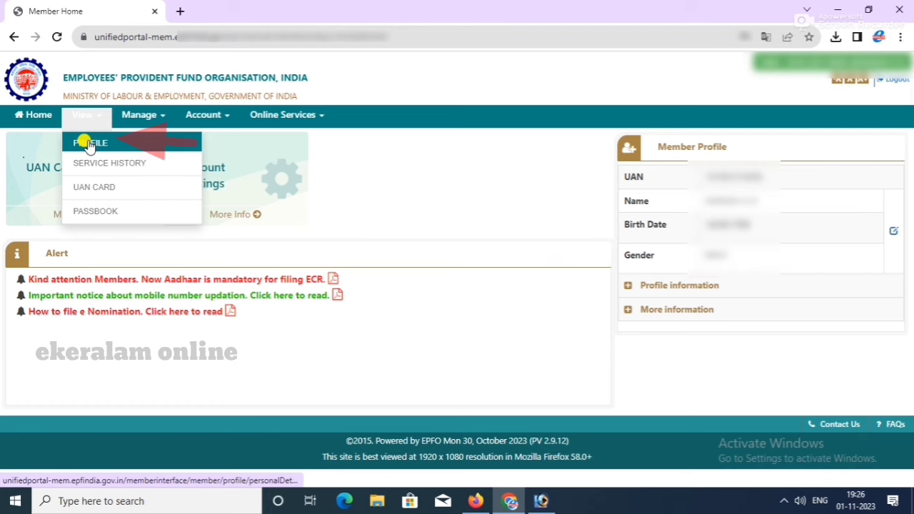
left_click(89, 145)
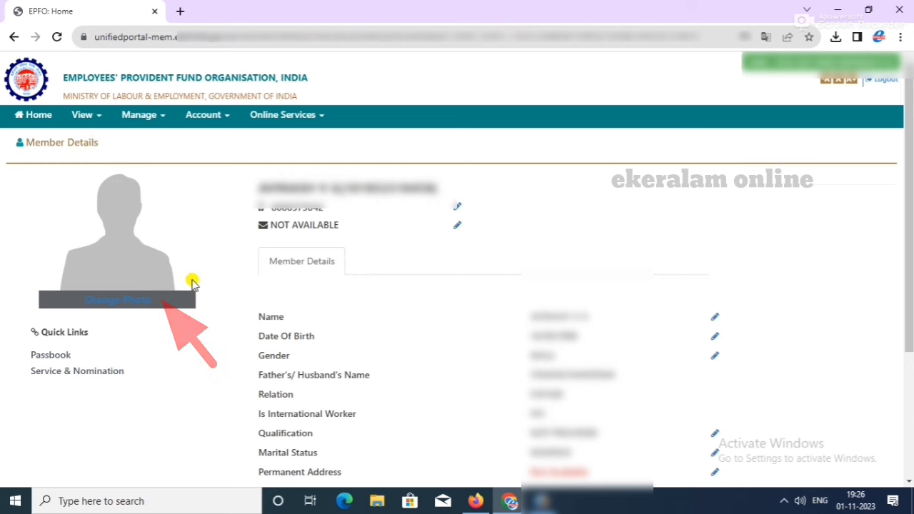
Step: Load the member's photo from the Desktop into the Change Photo cropper
left_click(134, 303)
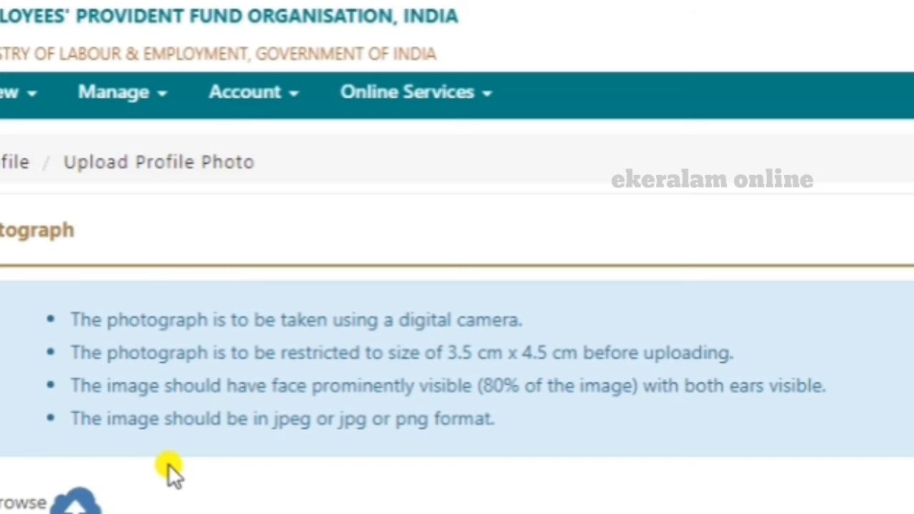
scroll(167, 464, "down", 2)
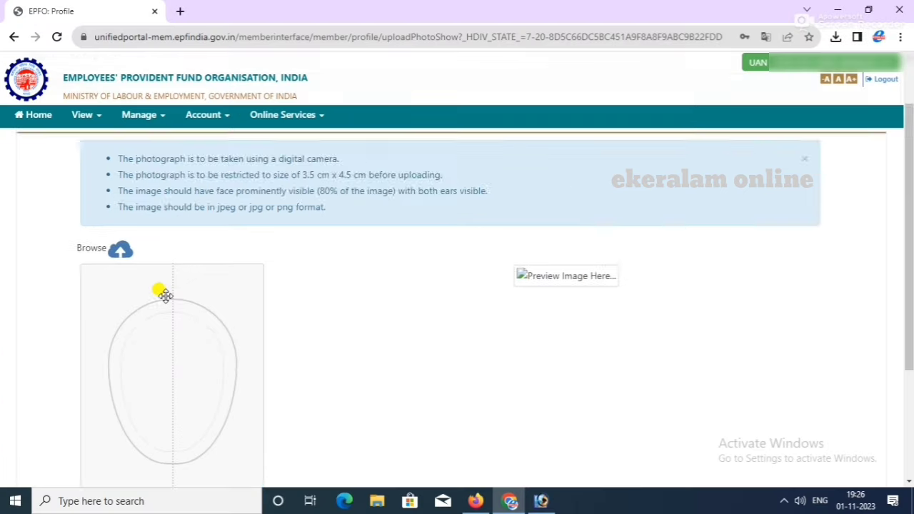
scroll(167, 464, "down", 3)
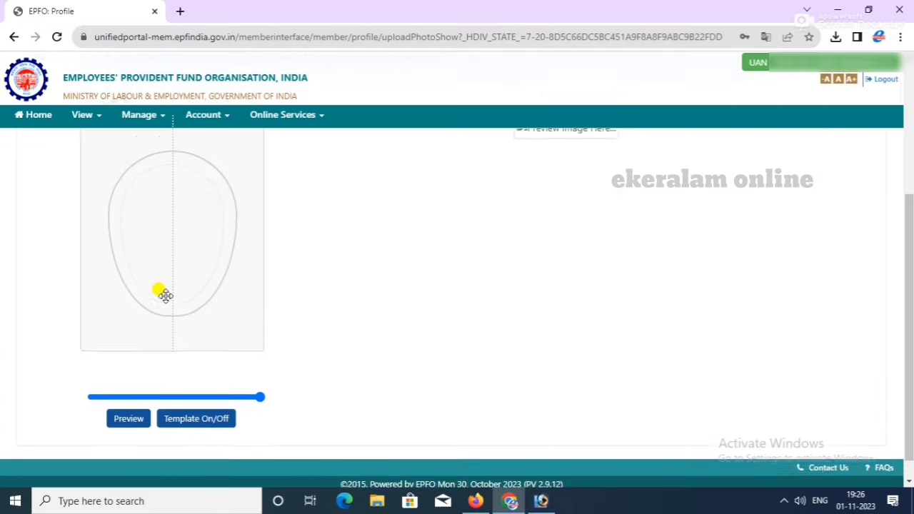
scroll(165, 295, "down", 1)
scroll(165, 295, "up", 1)
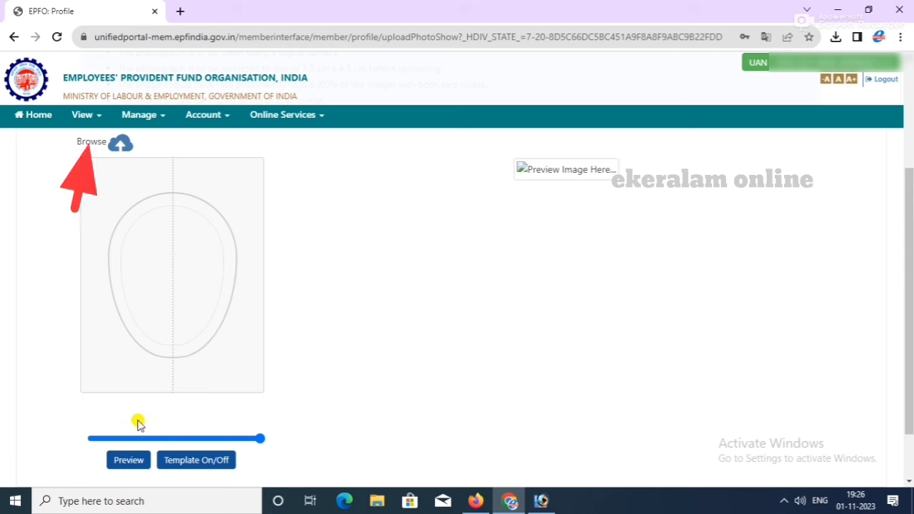
scroll(180, 251, "up", 1)
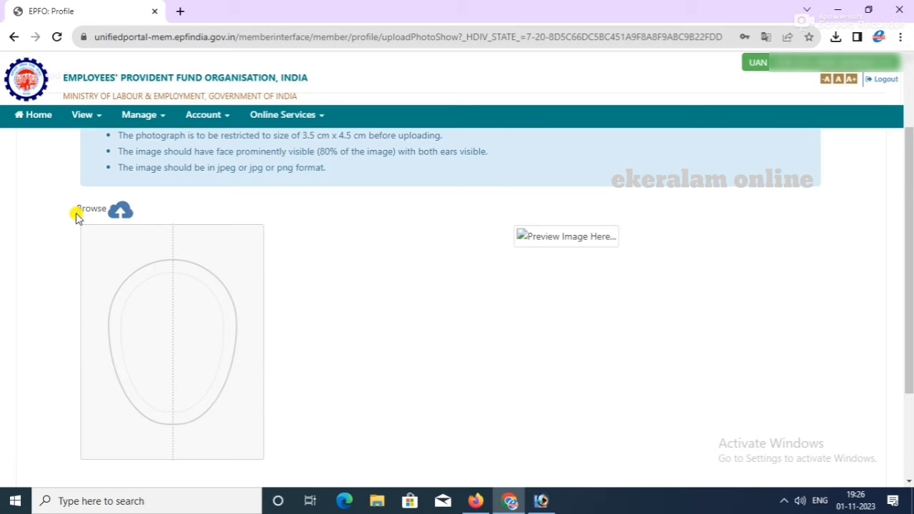
left_click(90, 209)
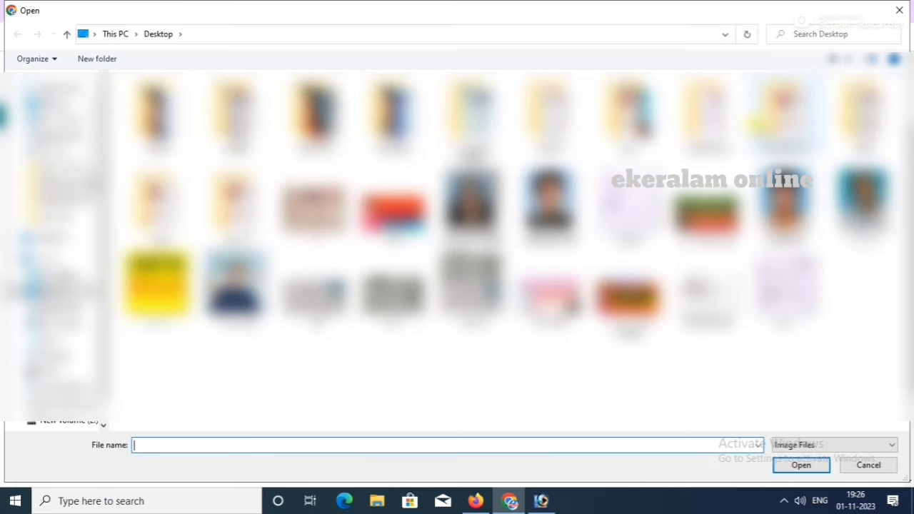
left_click(865, 207)
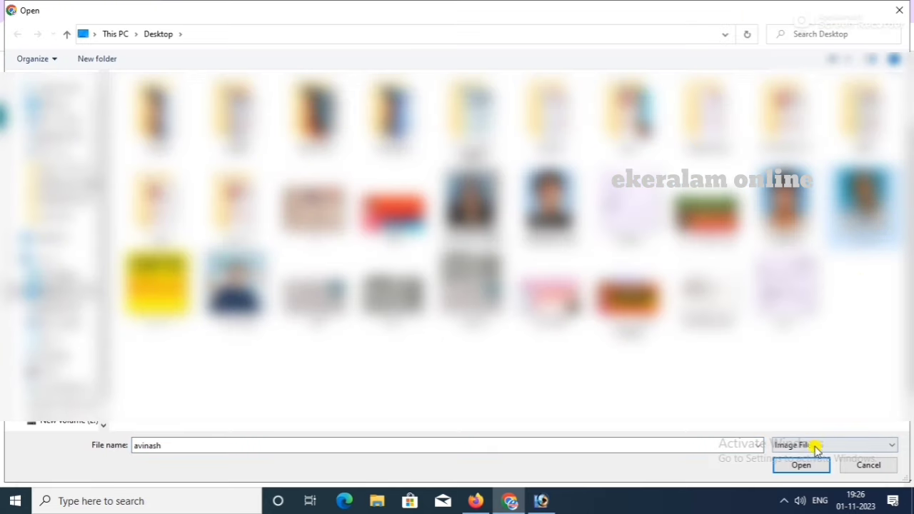
left_click(803, 465)
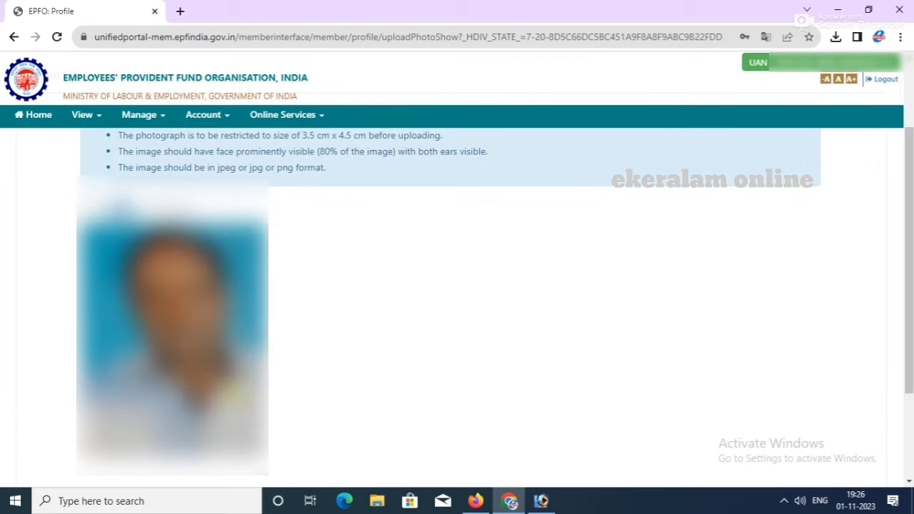
Step: Preview the cropped photo with the face template, then upload and confirm it
scroll(611, 427, "down", 5)
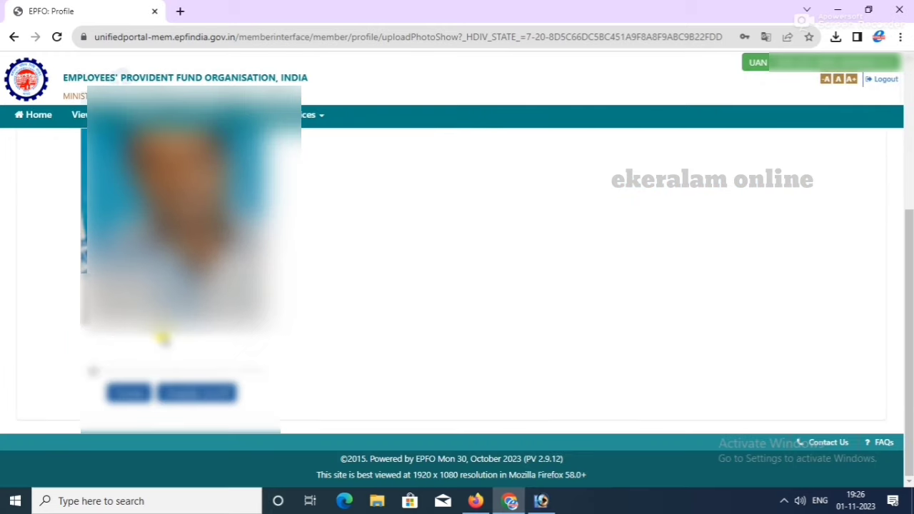
scroll(161, 337, "up", 1)
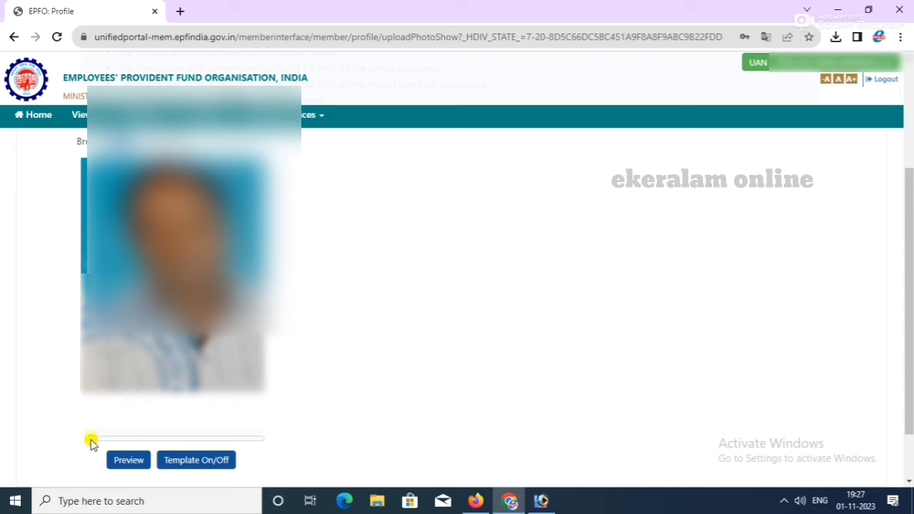
left_click(182, 463)
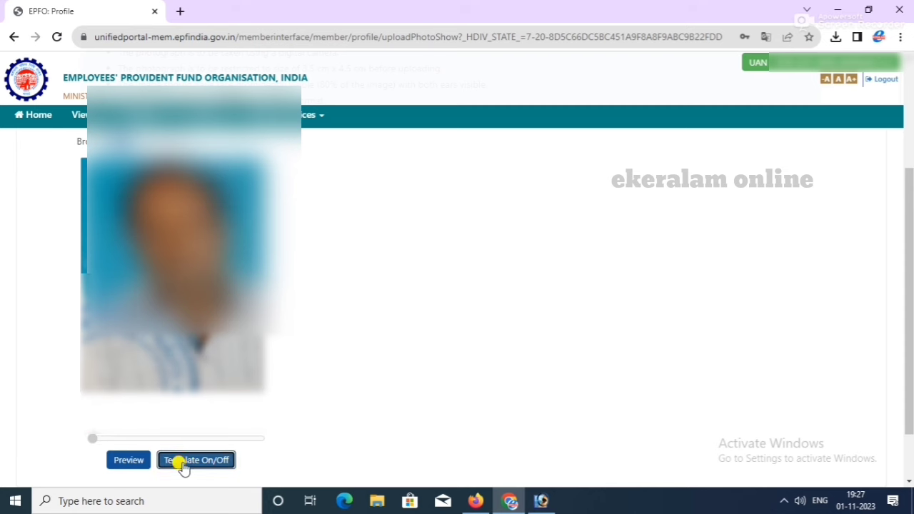
left_click(127, 466)
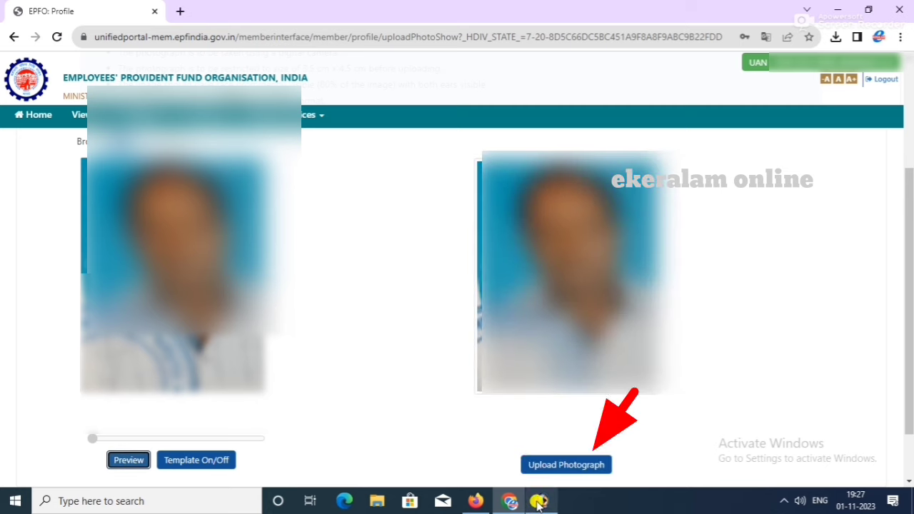
mouse_move(539, 498)
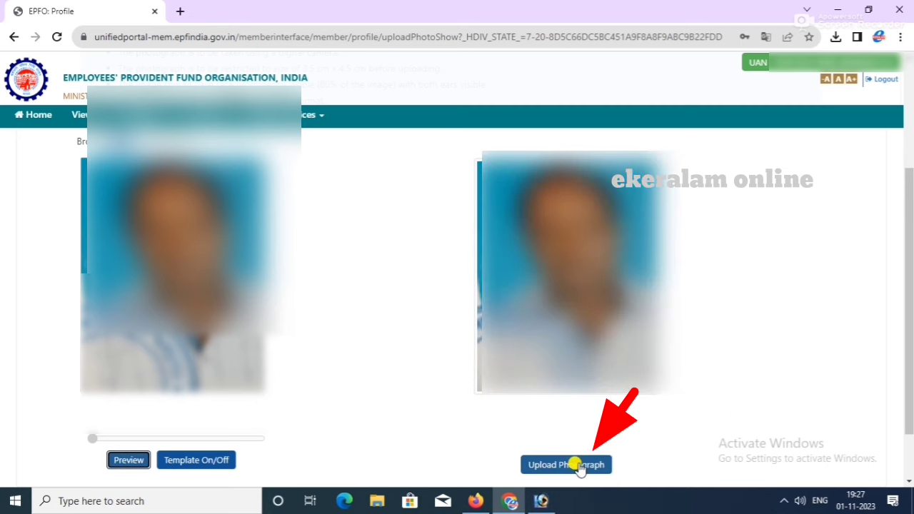
left_click(579, 466)
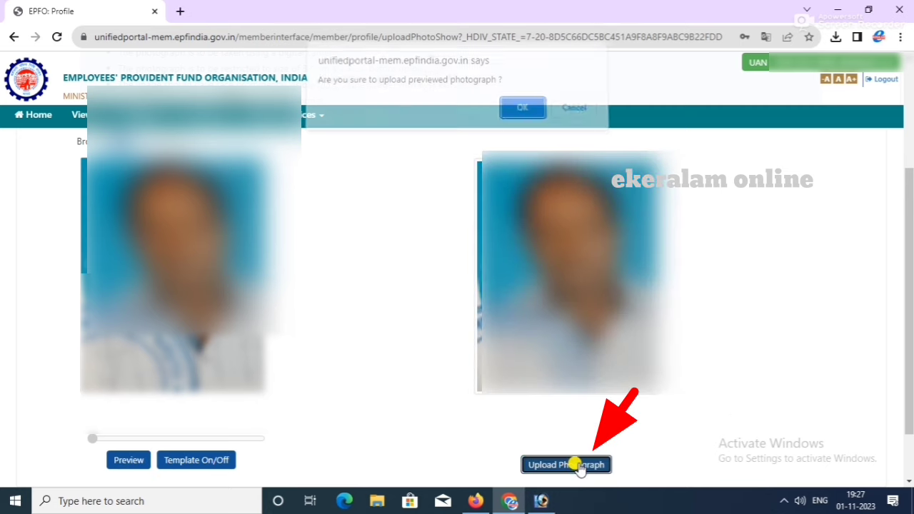
left_click(521, 115)
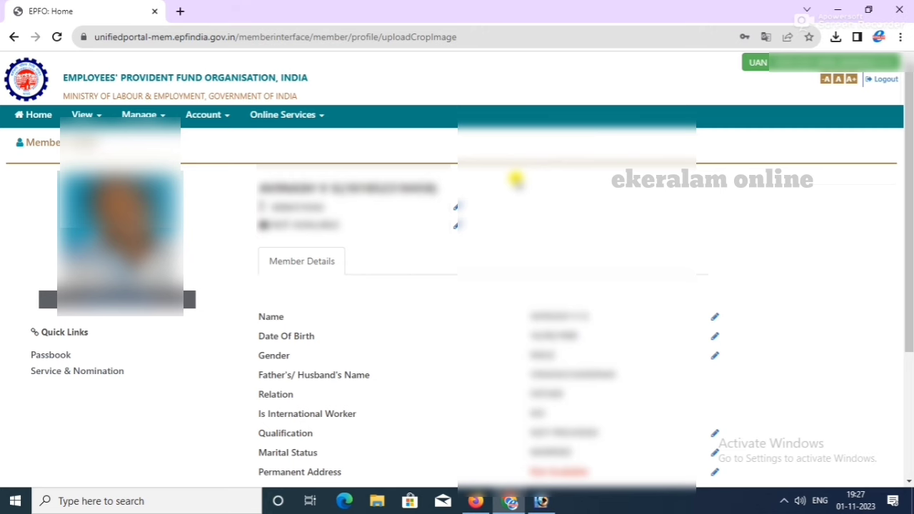
Step: Edit the permanent address so line 1 ends in 'Road', and tick current address same
scroll(516, 180, "down", 1)
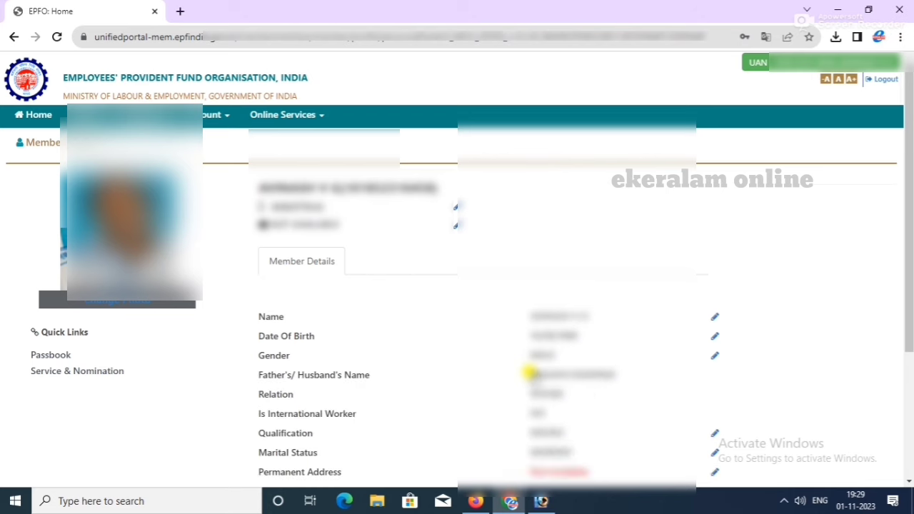
scroll(527, 373, "down", 3)
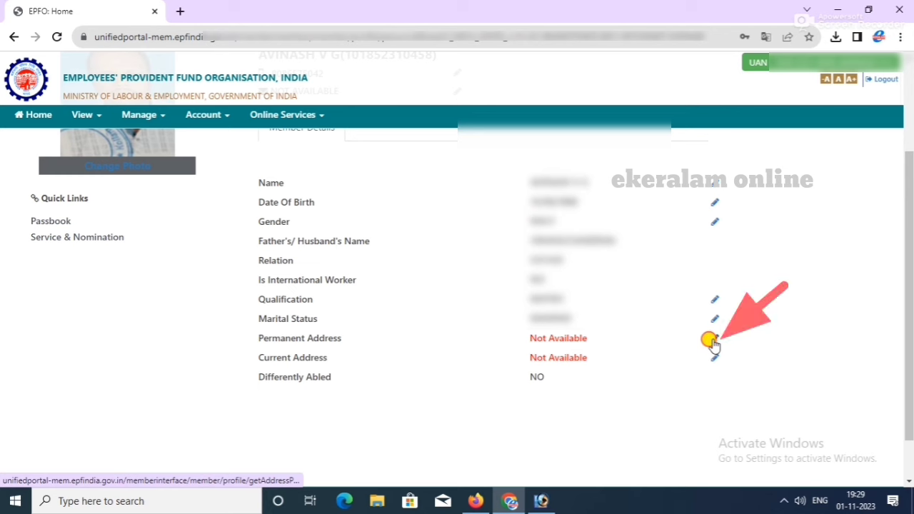
left_click(712, 342)
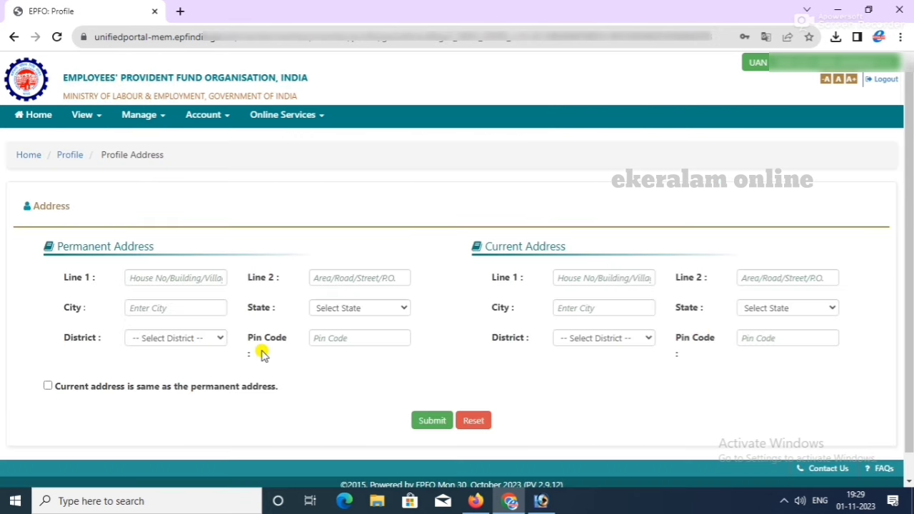
left_click(207, 278)
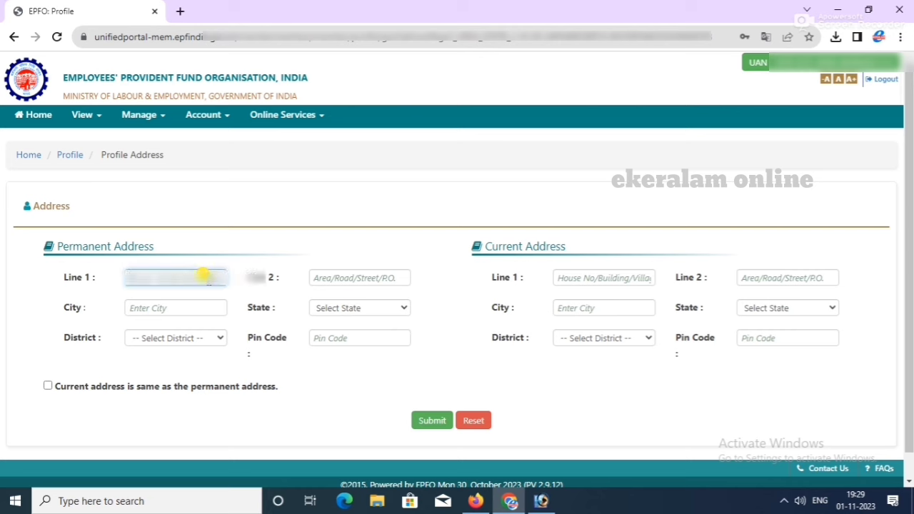
key("BackSpace")
key("BackSpace")
key("BackSpace")
key("BackSpace")
key("BackSpace")
key("BackSpace")
key("BackSpace")
key("BackSpace")
key("BackSpace")
key("BackSpace")
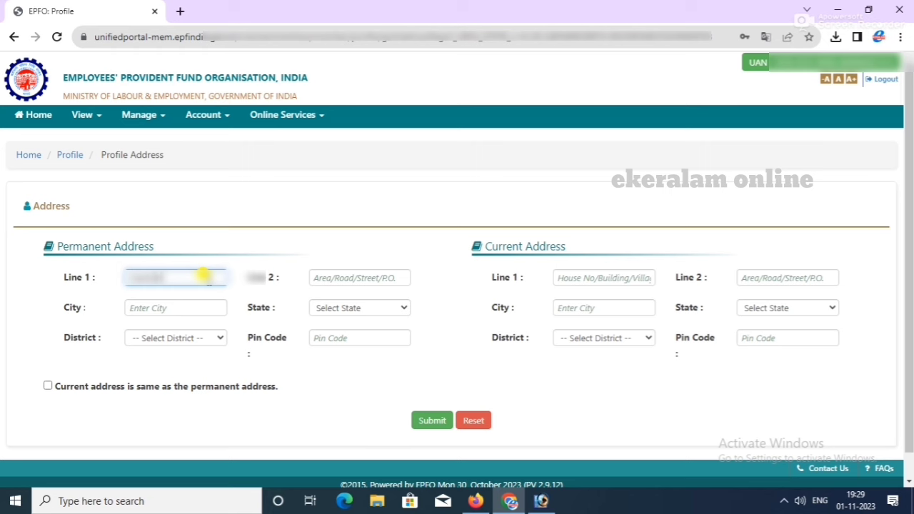
type("Road")
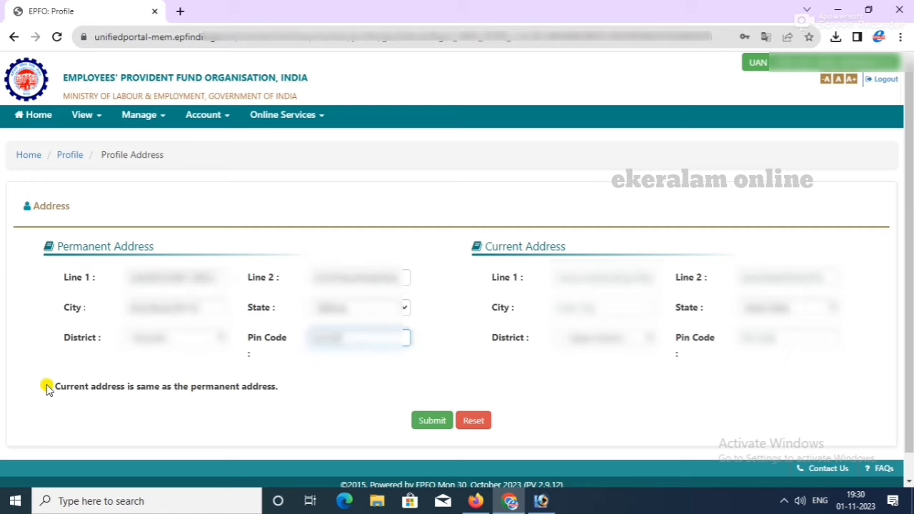
left_click(47, 387)
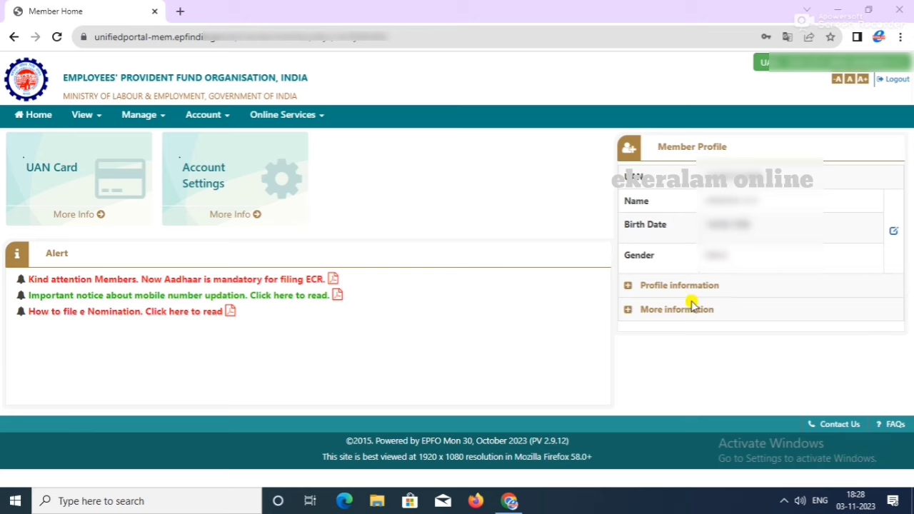
Step: Expand the Aadhaar, PAN and bank details and the More information section
left_click(624, 287)
scroll(656, 293, "down", 1)
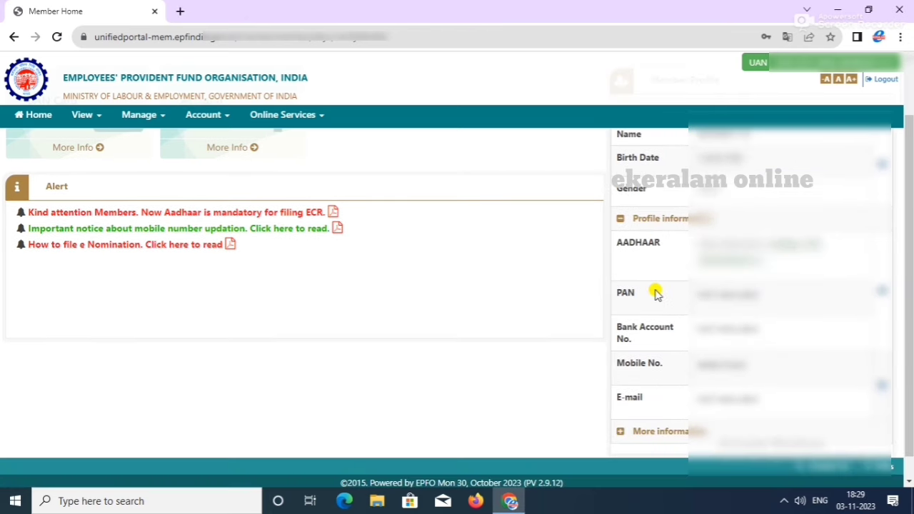
scroll(656, 292, "down", 1)
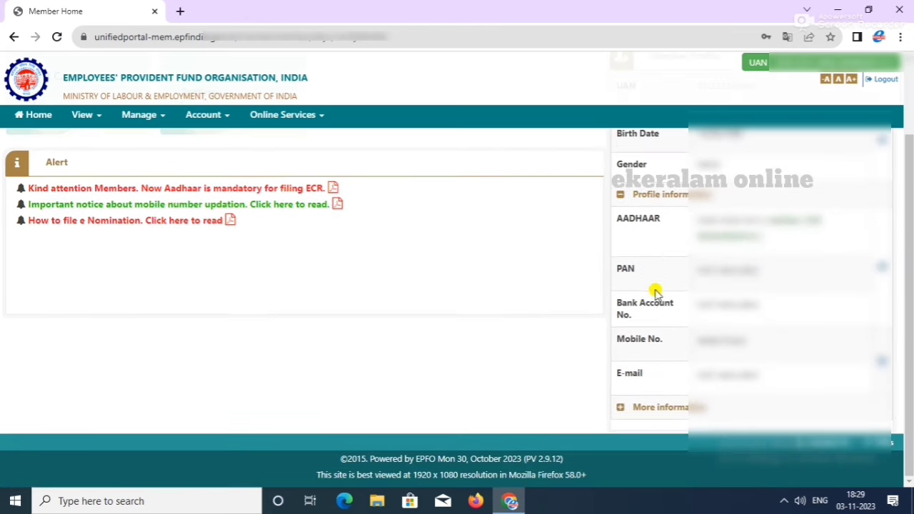
left_click(621, 407)
scroll(694, 364, "down", 1)
scroll(693, 364, "up", 3)
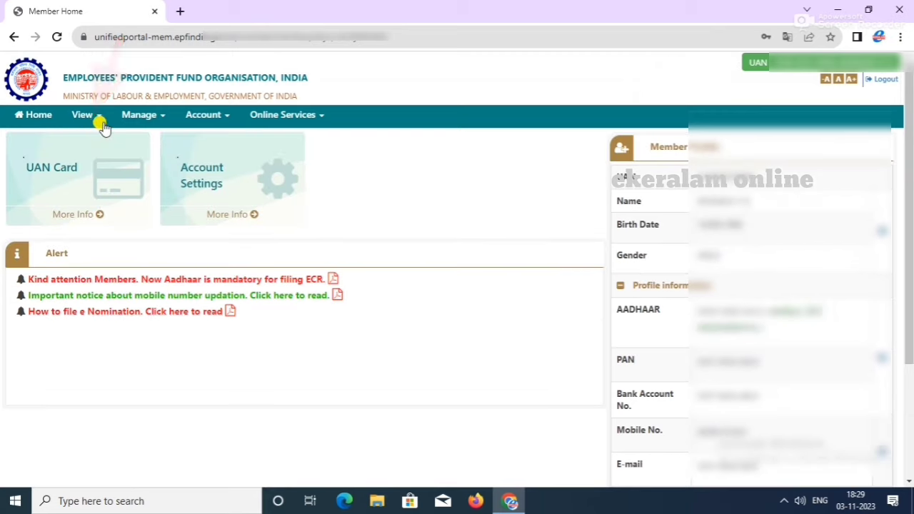
Step: View the member's UAN card and then the service history table
left_click(94, 117)
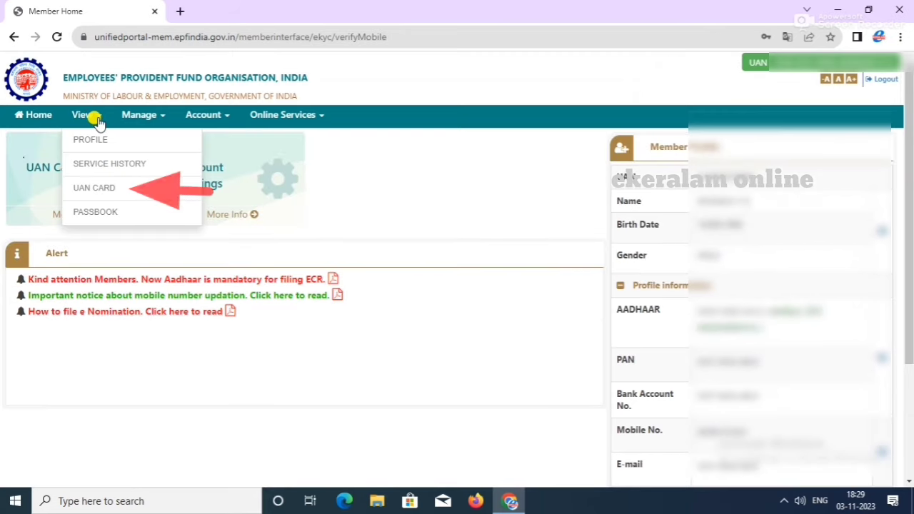
left_click(93, 191)
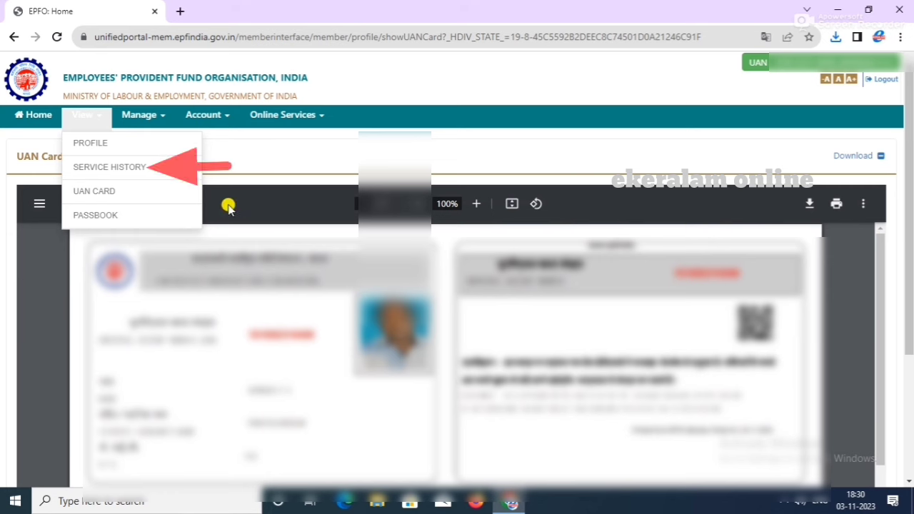
left_click(118, 168)
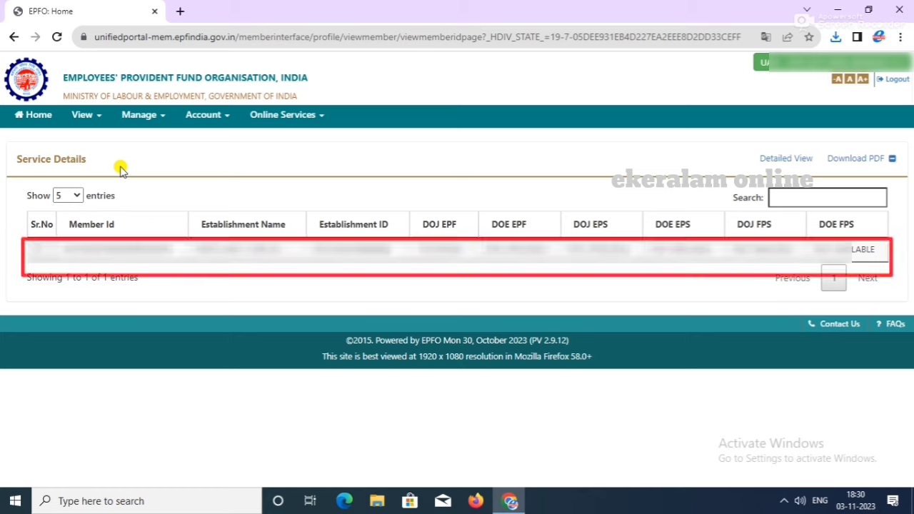
left_click(87, 116)
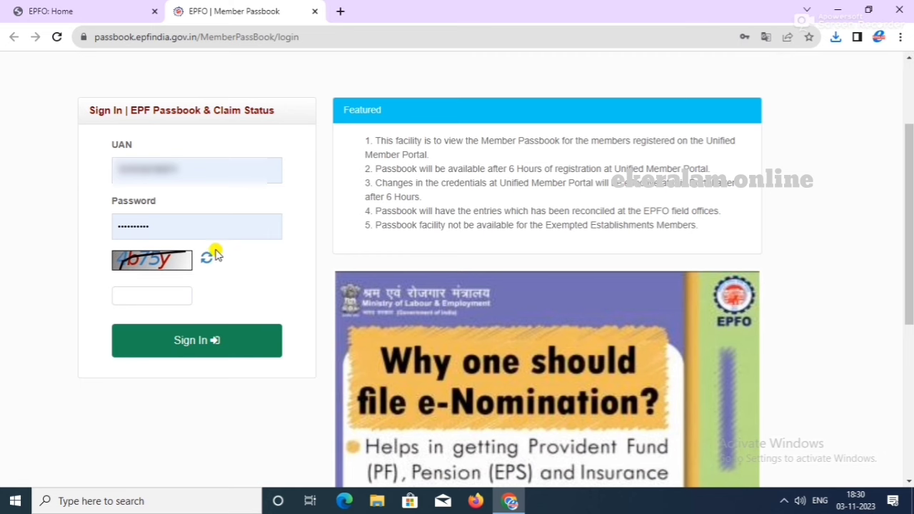
Step: Sign in with the captcha, download the 2023 passbook as PDF and scroll through it
left_click(156, 295)
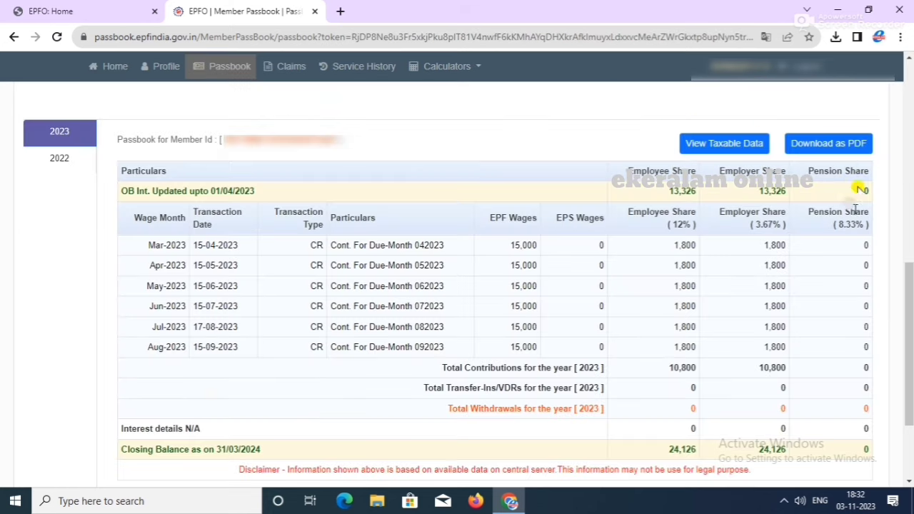
left_click(840, 152)
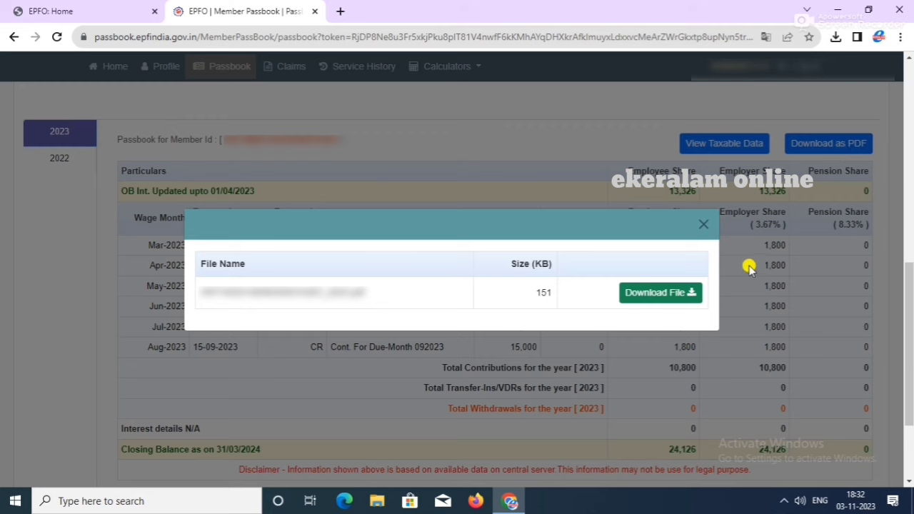
left_click(679, 293)
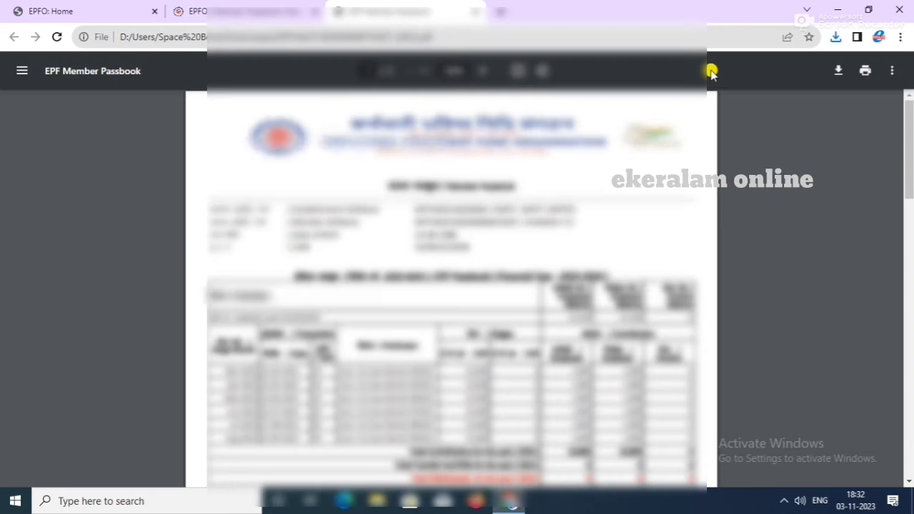
scroll(673, 192, "down", 2)
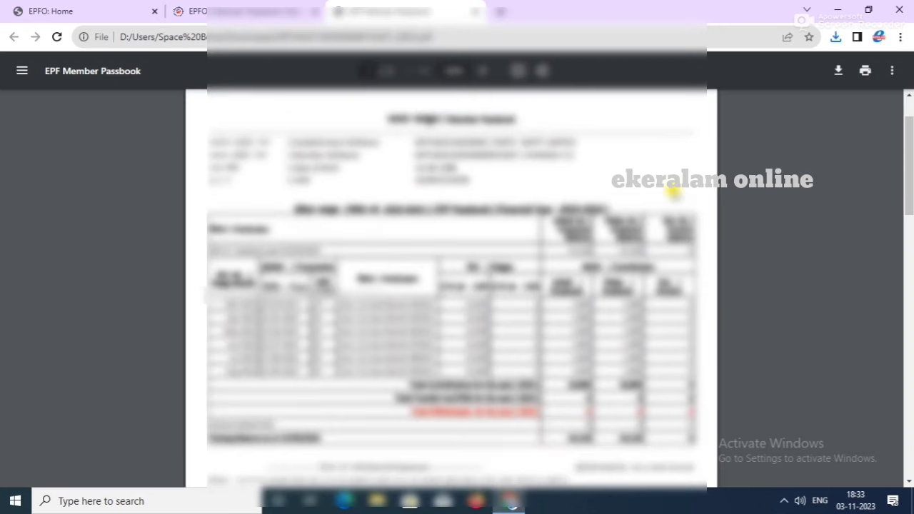
scroll(673, 192, "up", 1)
scroll(673, 191, "down", 7)
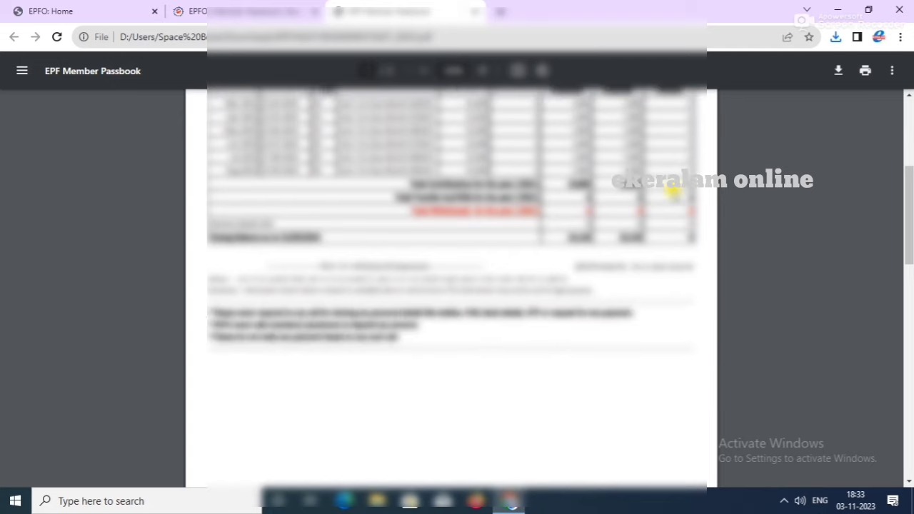
scroll(674, 191, "down", 6)
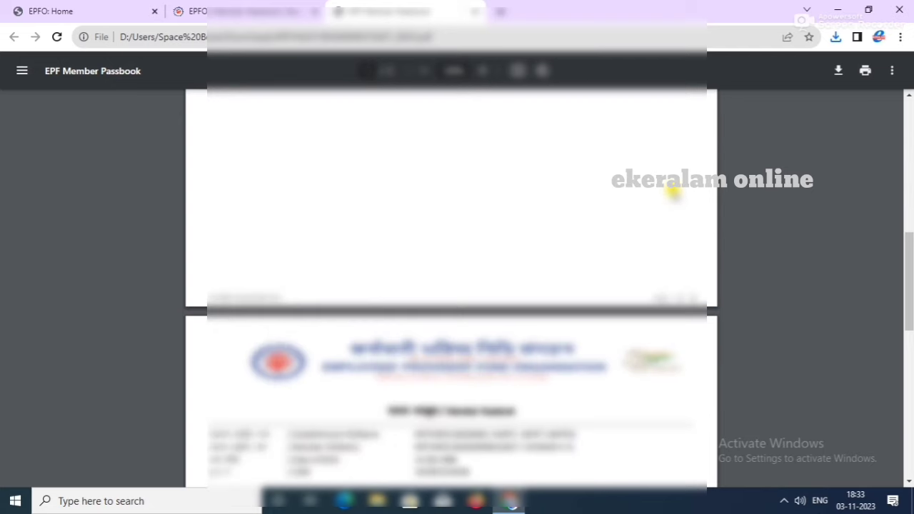
scroll(674, 192, "up", 5)
scroll(673, 194, "down", 3)
Step: Return to the member portal and open Manage > Contact Details, leaving Register new Email Id unticked
left_click(57, 11)
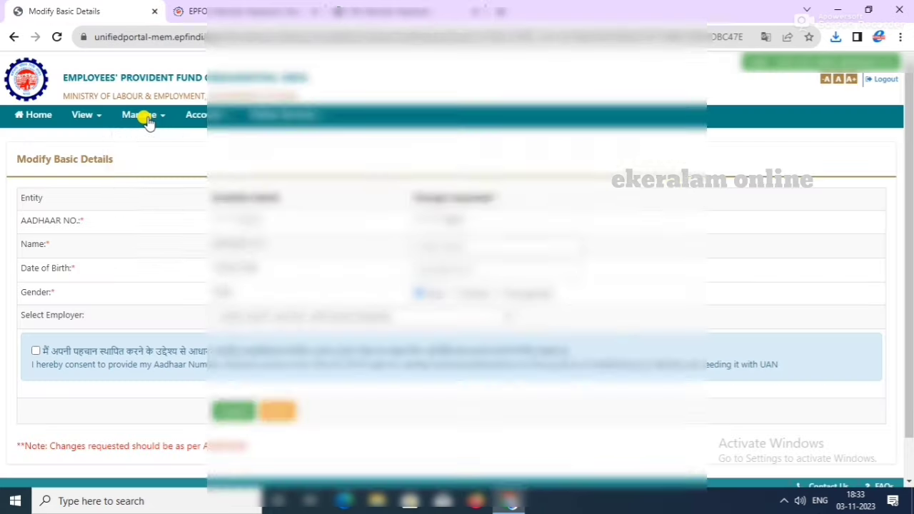
left_click(143, 119)
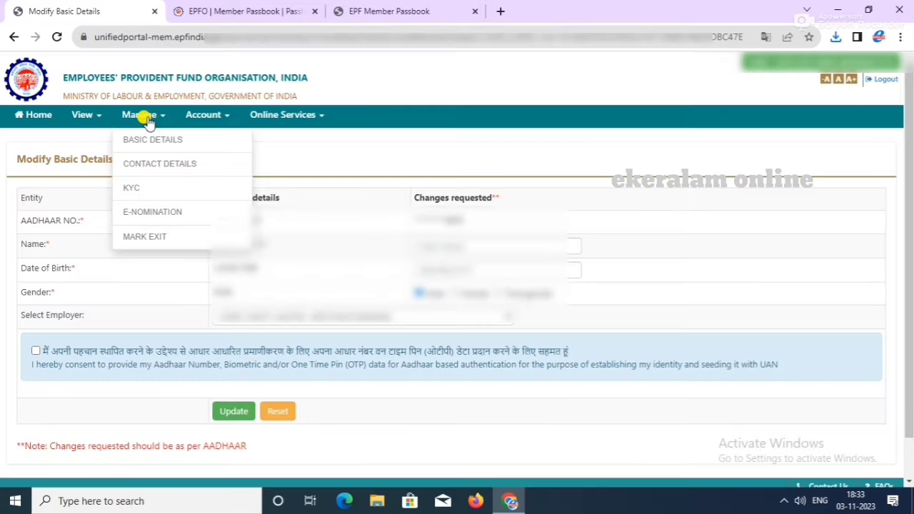
left_click(148, 159)
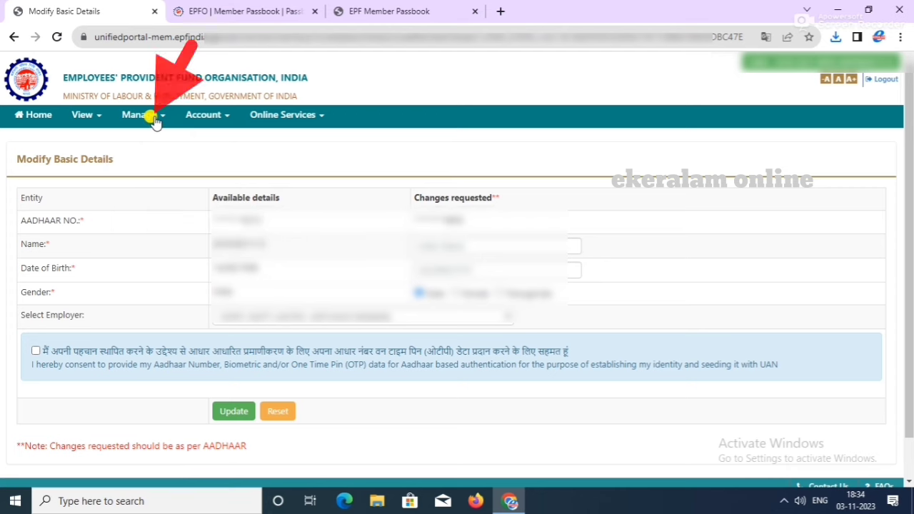
left_click(154, 120)
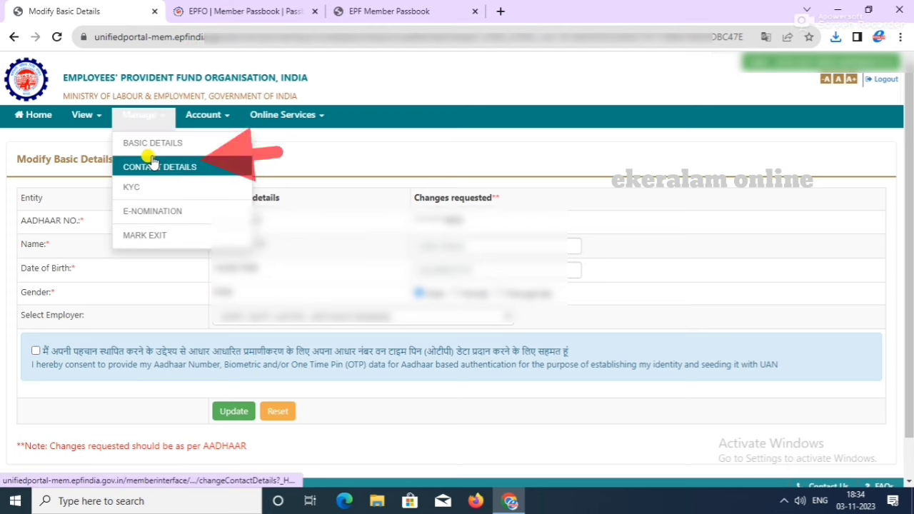
left_click(152, 161)
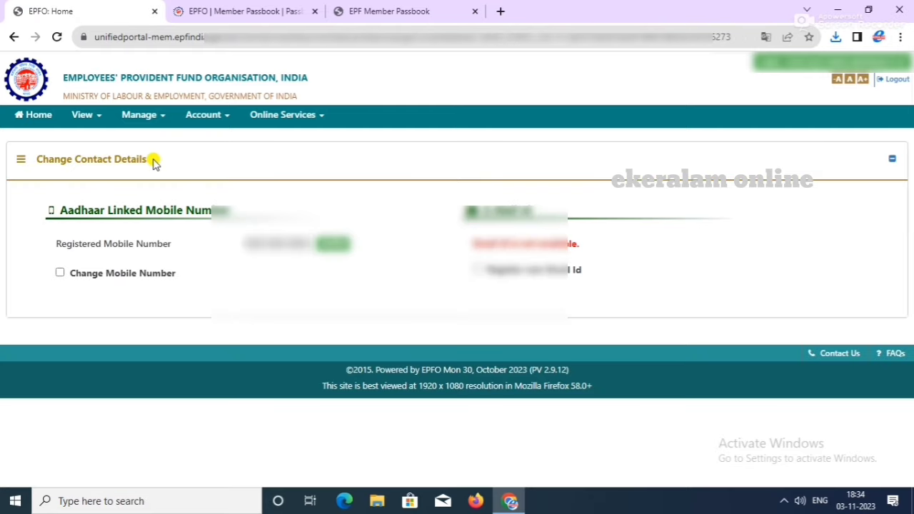
left_click(477, 269)
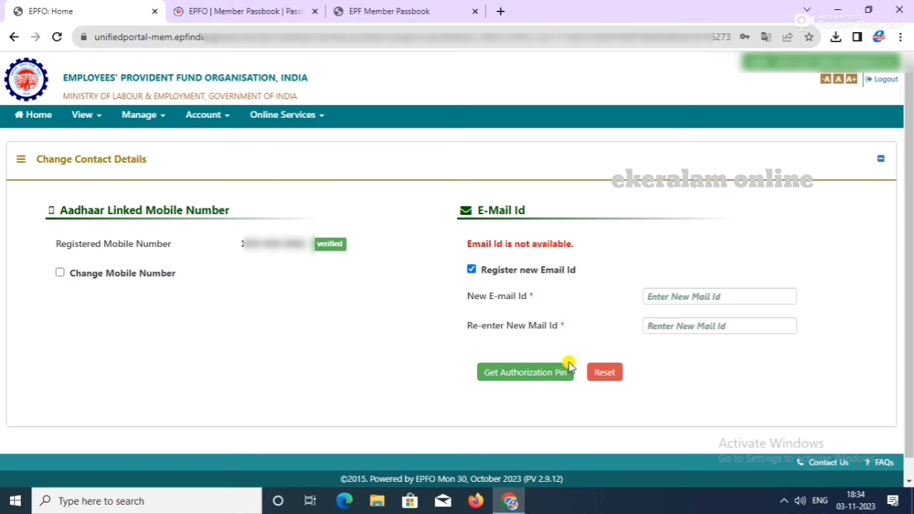
left_click(473, 272)
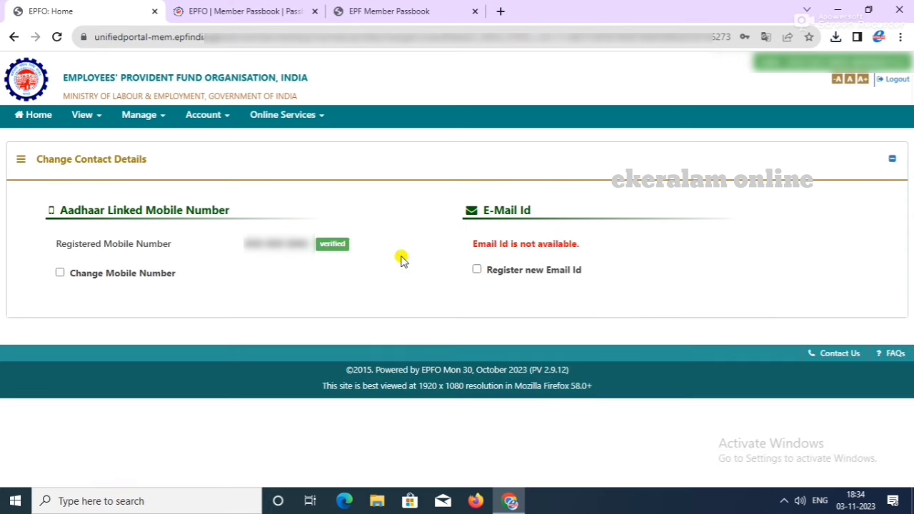
left_click(156, 119)
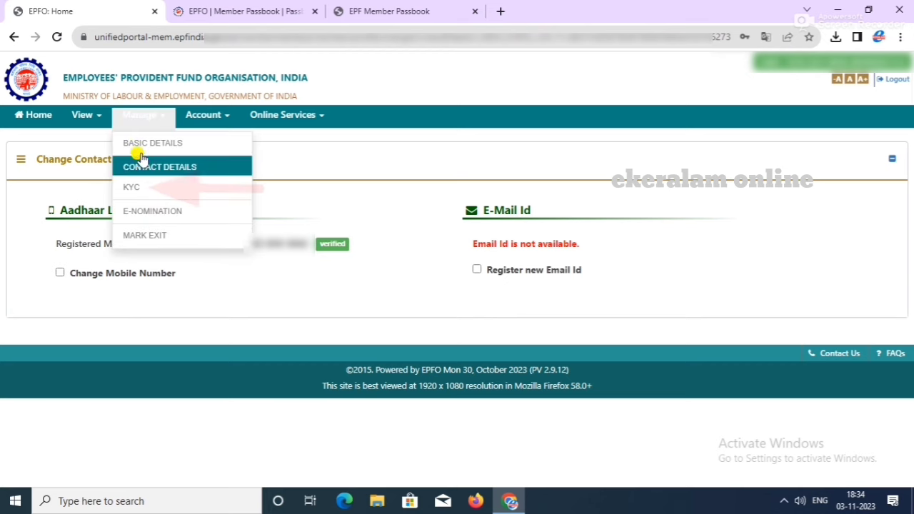
Step: Add the FEDERAL BANK account as KYC with verified IFSC and consent, then save and submit it
left_click(129, 187)
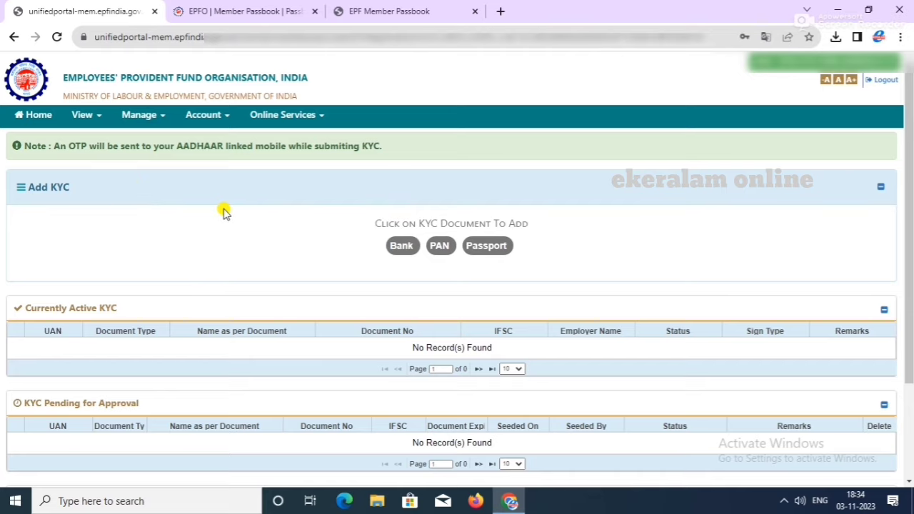
scroll(229, 211, "down", 1)
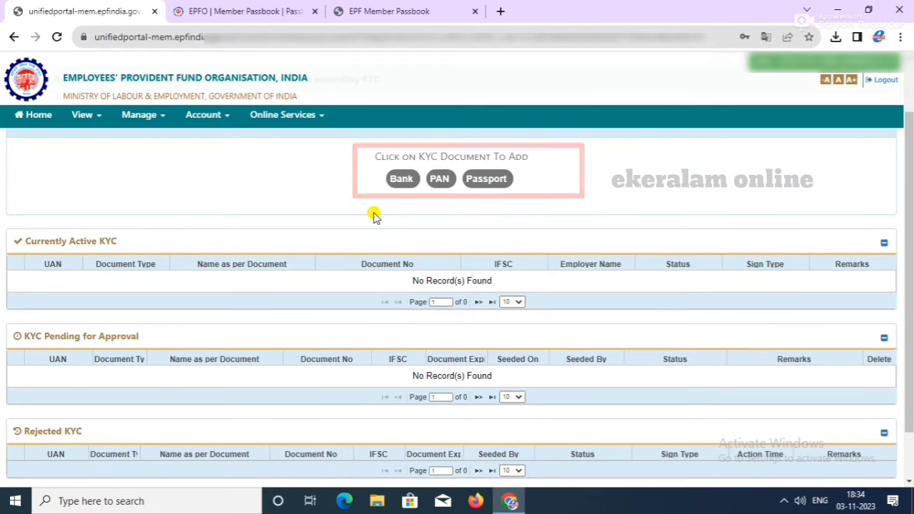
left_click(406, 178)
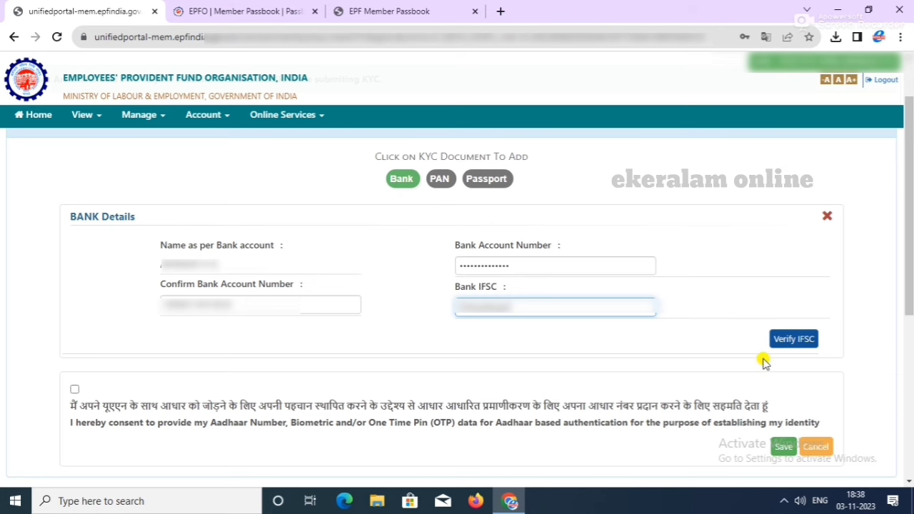
left_click(786, 338)
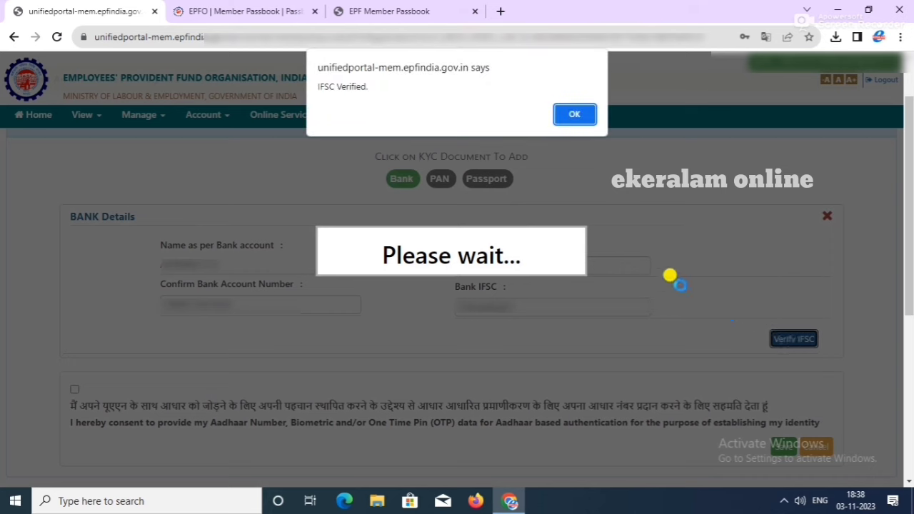
left_click(572, 118)
scroll(77, 270, "down", 2)
left_click(74, 269)
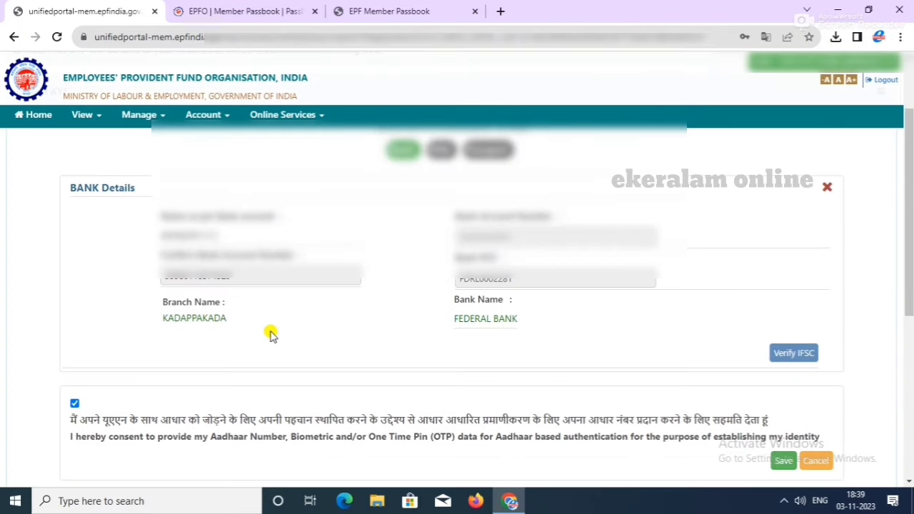
scroll(269, 333, "down", 1)
left_click(783, 394)
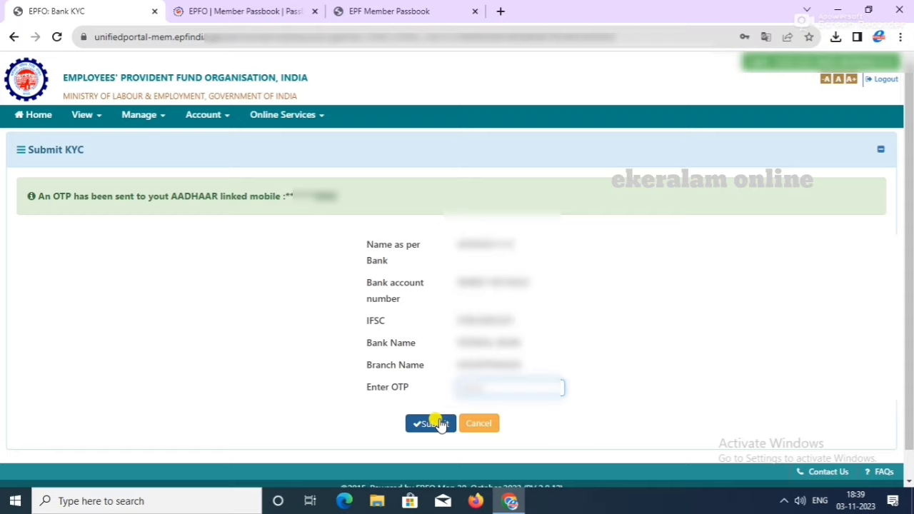
left_click(437, 424)
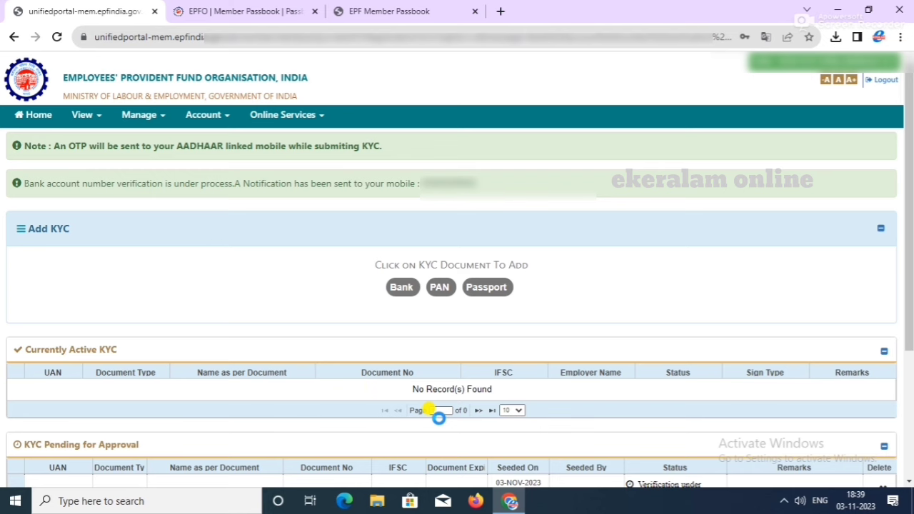
scroll(358, 389, "down", 3)
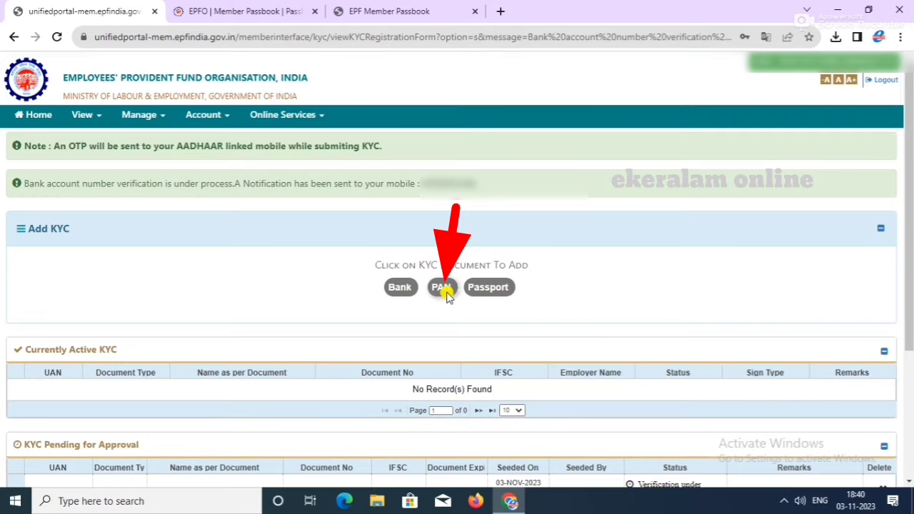
Step: Save the member's PAN as KYC with Aadhaar consent and submit it using the OTP
left_click(443, 287)
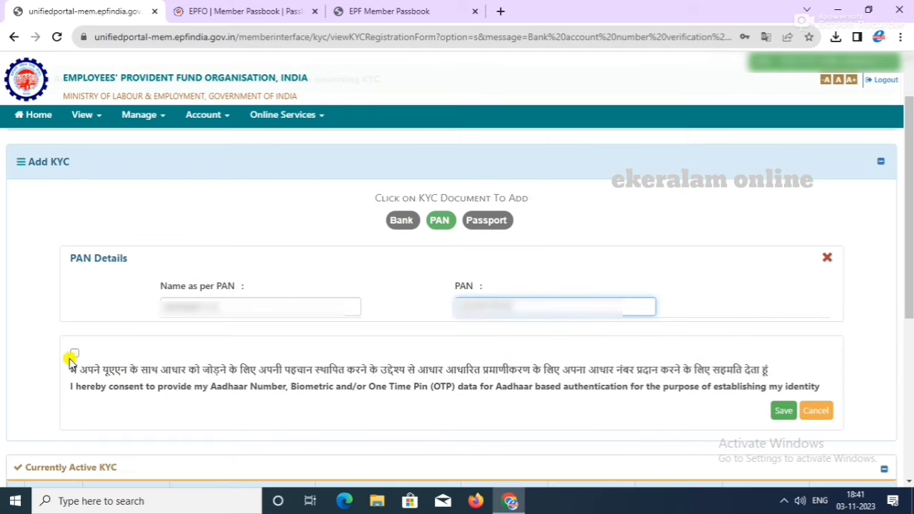
left_click(76, 354)
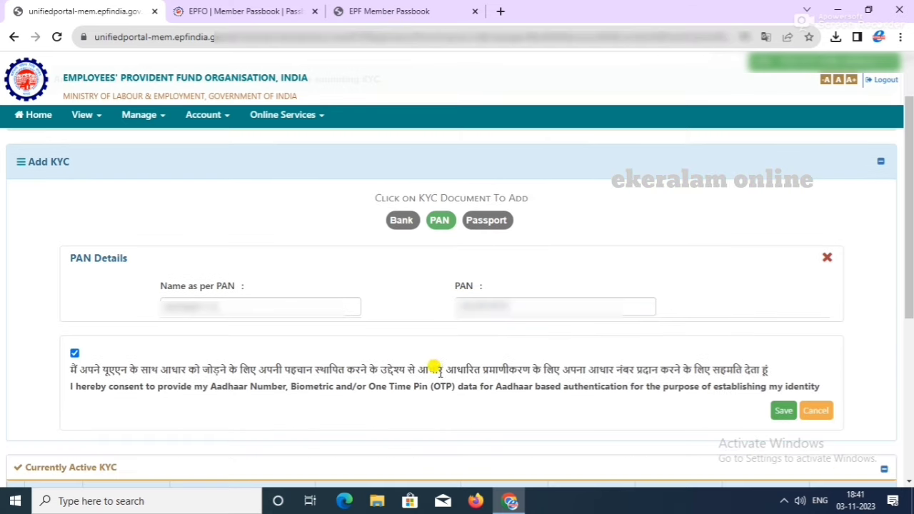
left_click(777, 411)
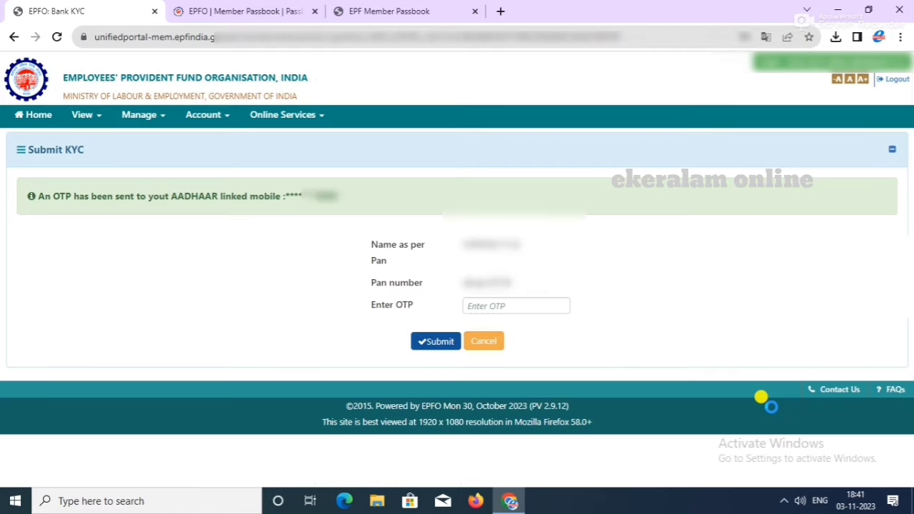
left_click(539, 304)
key("ctrl+v")
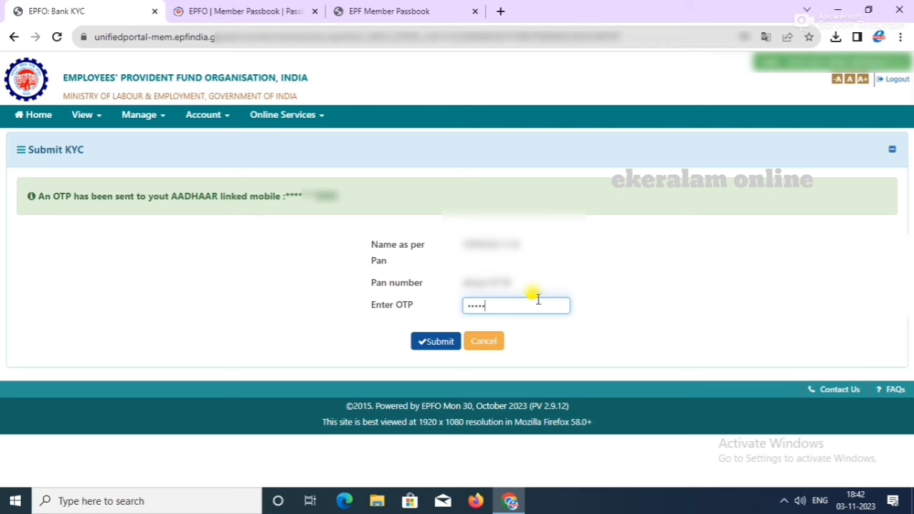
left_click(443, 345)
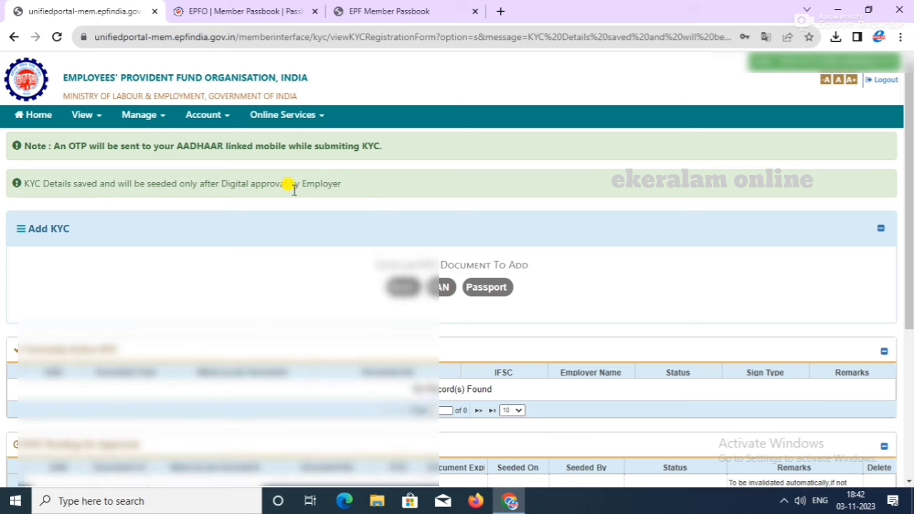
scroll(521, 231, "down", 4)
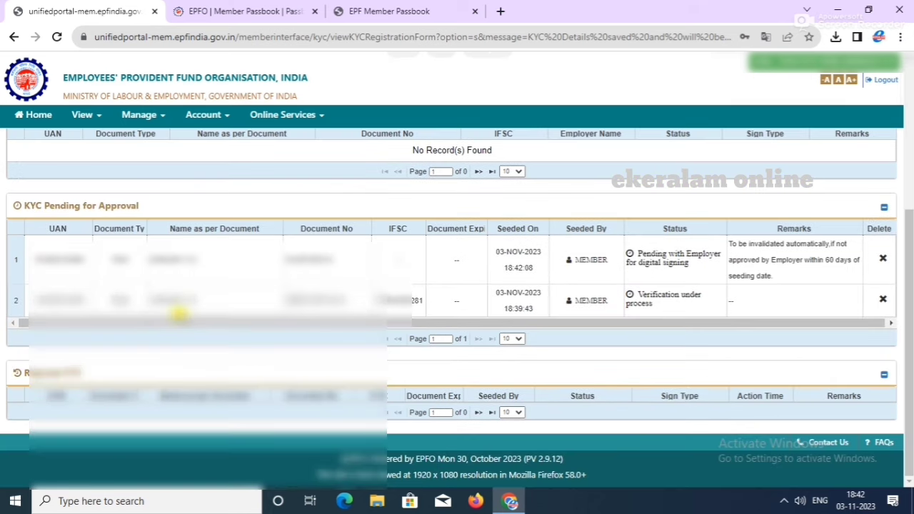
scroll(264, 319, "up", 3)
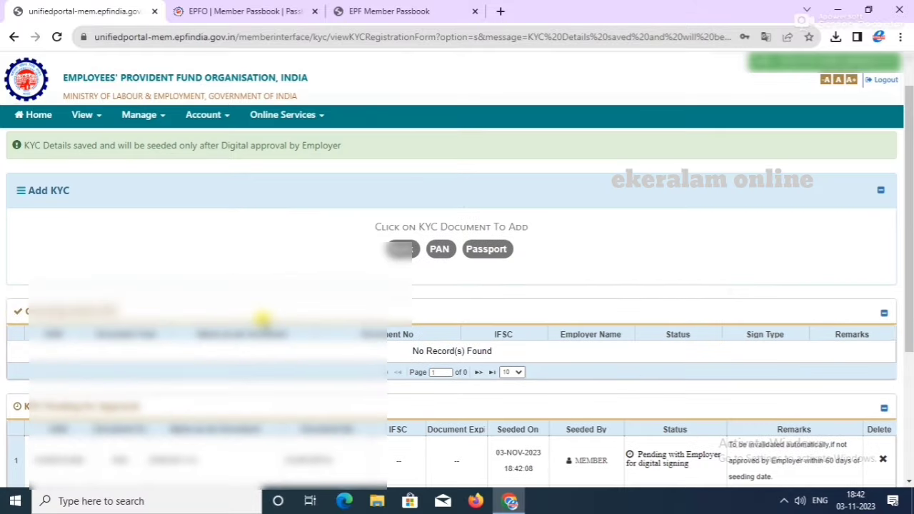
Step: Open the Passport Details KYC form, then the Manage menu
left_click(492, 248)
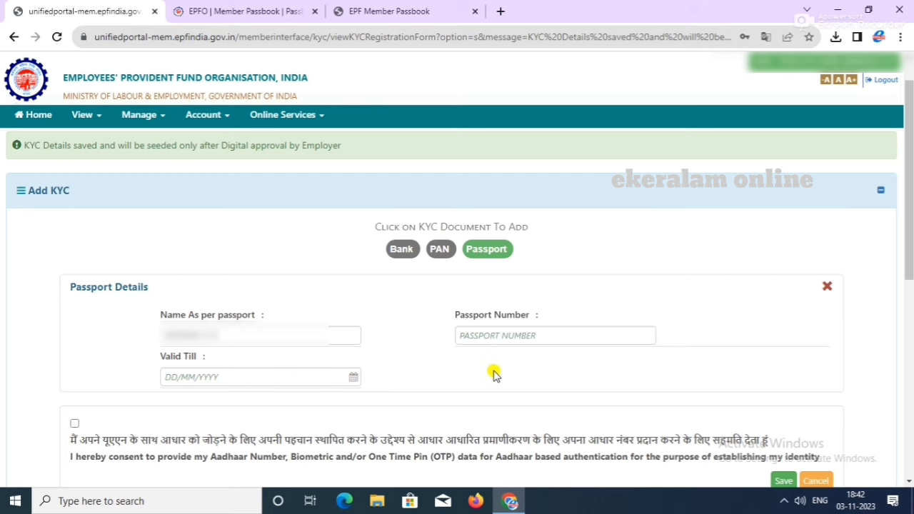
scroll(493, 372, "down", 1)
left_click(143, 115)
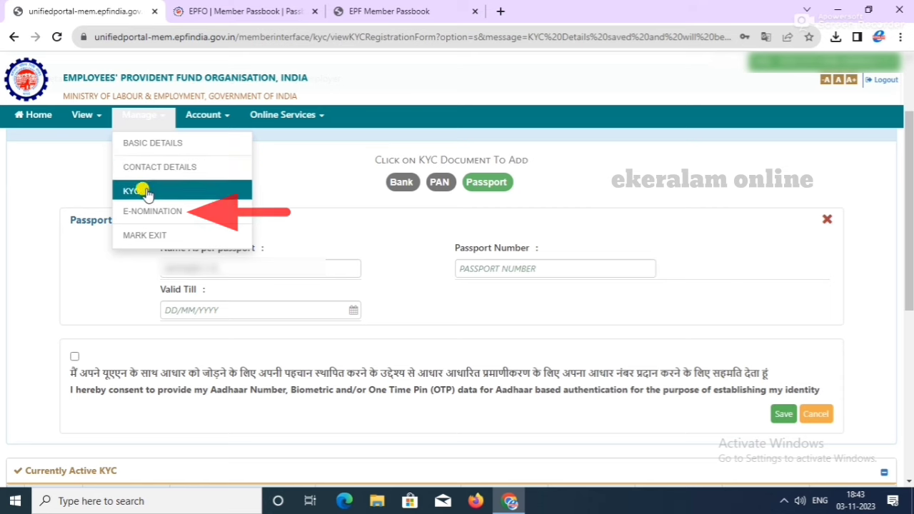
Step: Start e-nomination, confirm the profile and answer Yes to Having Family
left_click(146, 214)
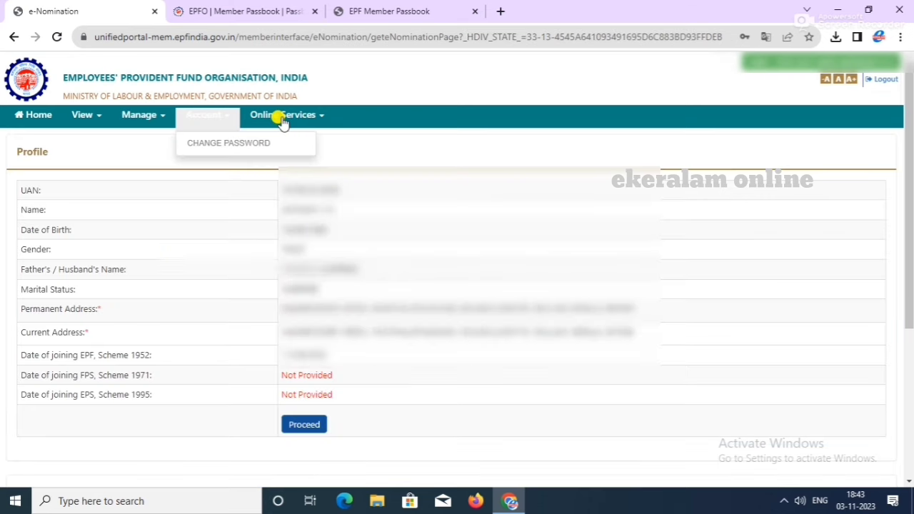
mouse_move(283, 123)
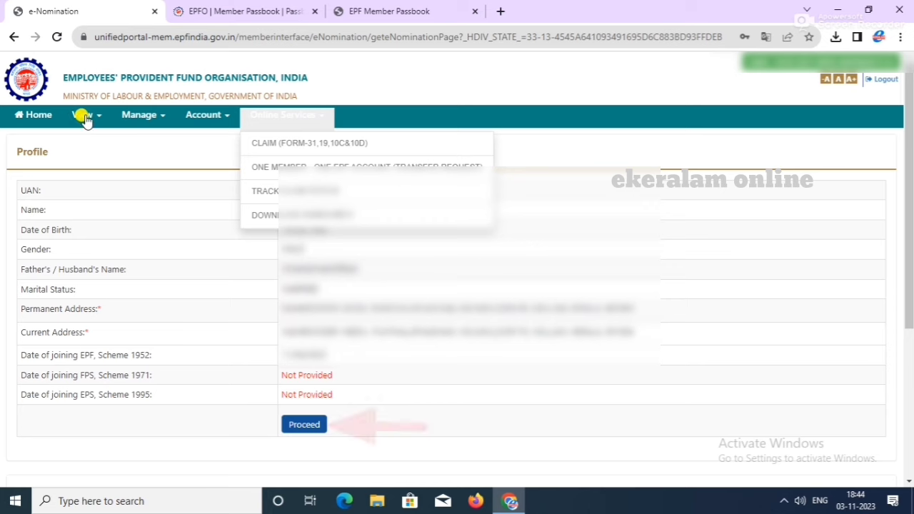
left_click(294, 425)
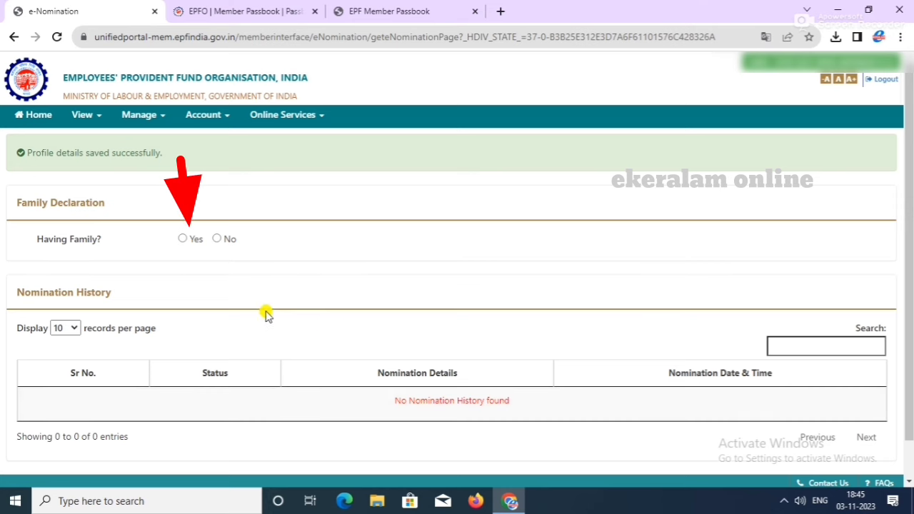
left_click(182, 240)
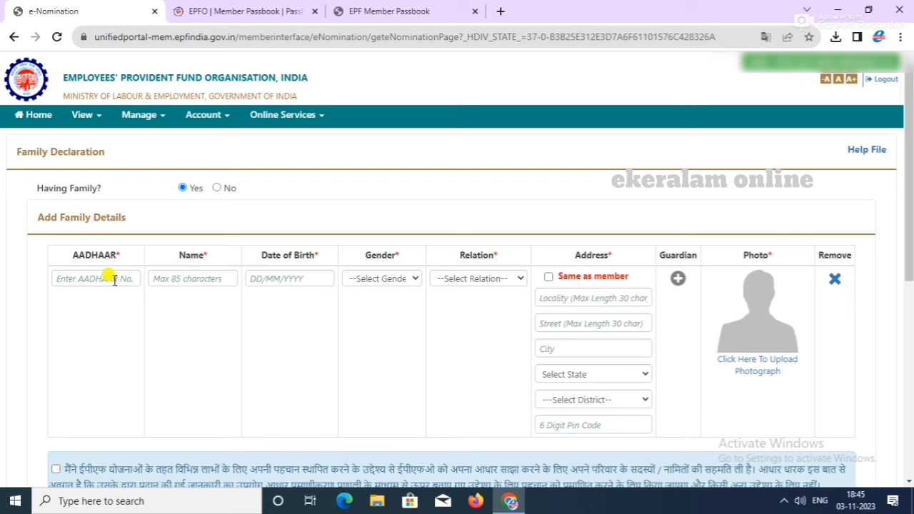
Step: Add a family member with gender Female, relation Wife, and address same as the member's
left_click(382, 278)
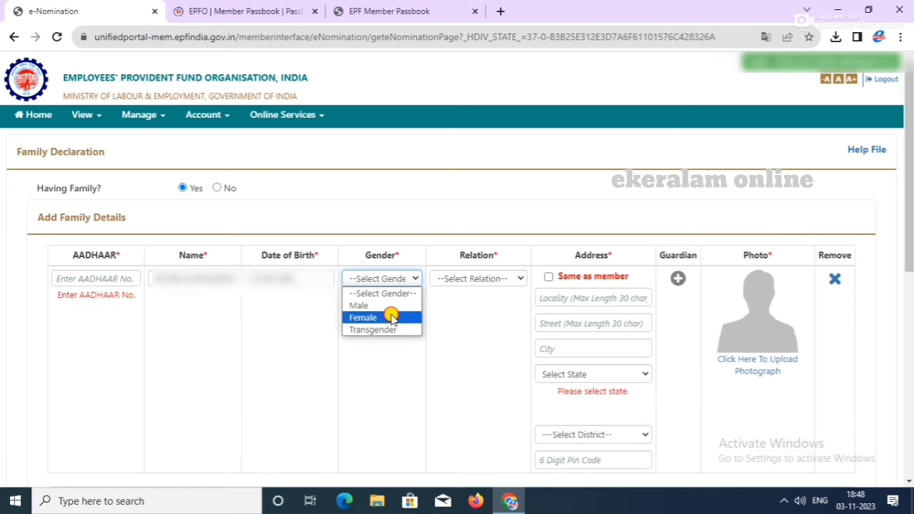
left_click(393, 317)
left_click(476, 279)
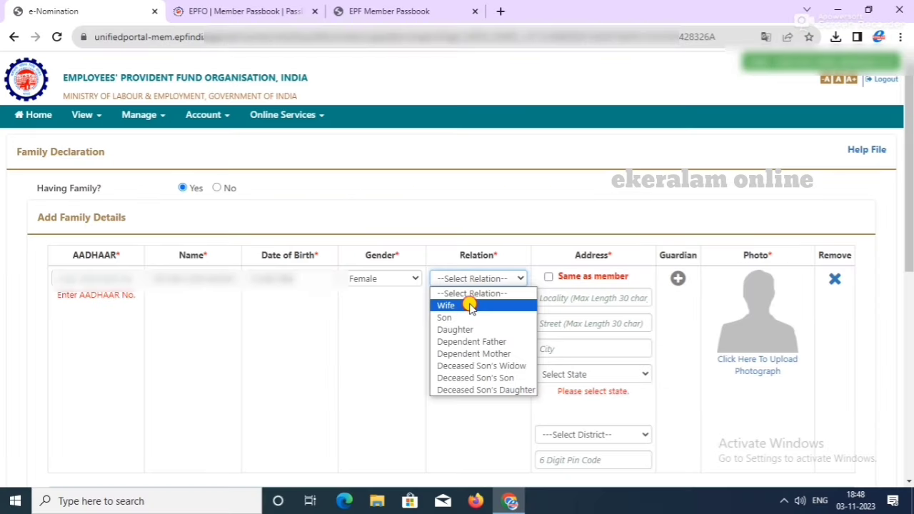
left_click(418, 227)
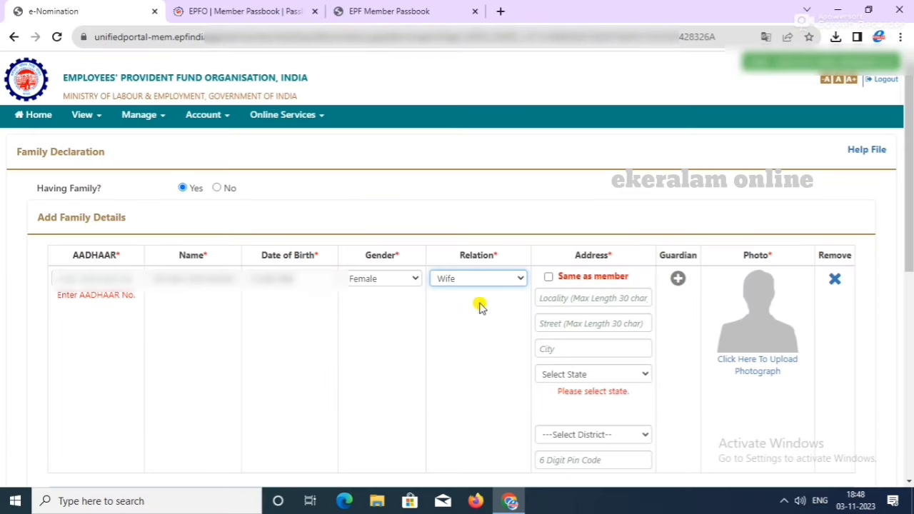
left_click(548, 277)
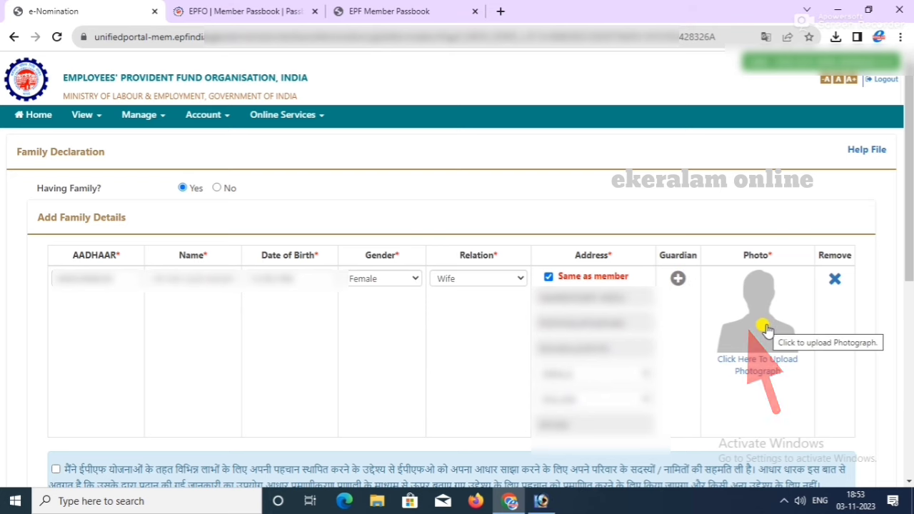
Step: Choose, crop, preview and upload the wife's photo, then dismiss the Image Uploaded Successfully alert
left_click(767, 330)
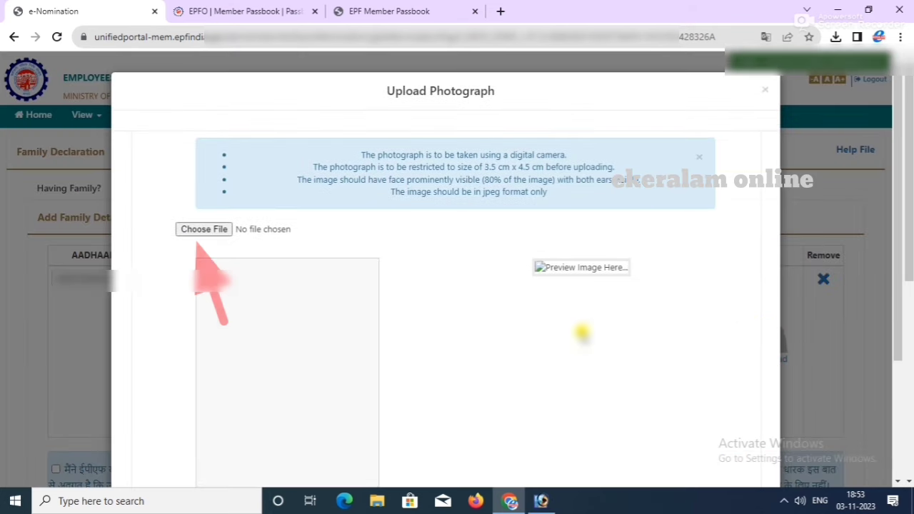
left_click(203, 229)
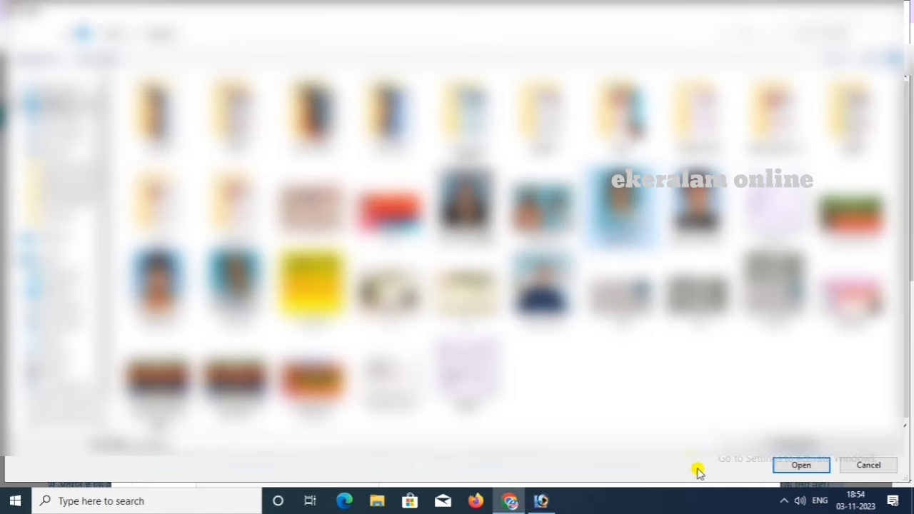
left_click(785, 467)
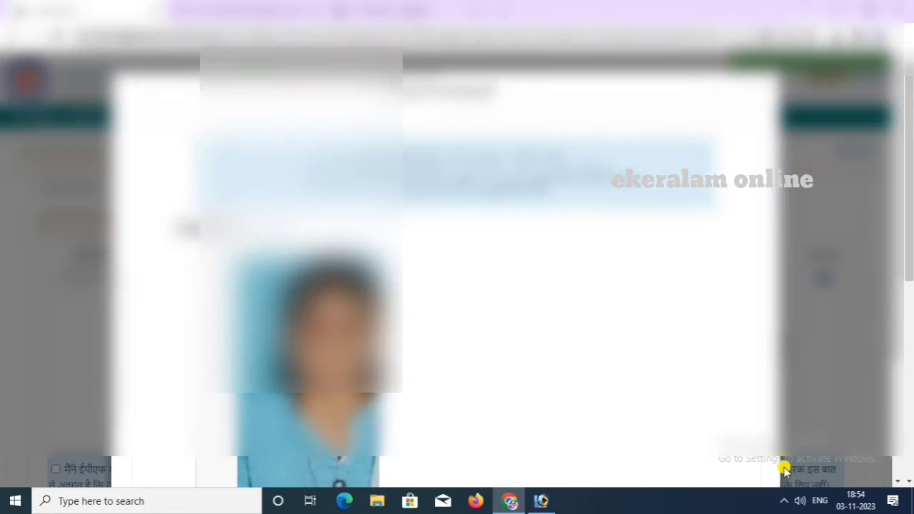
scroll(636, 275, "down", 2)
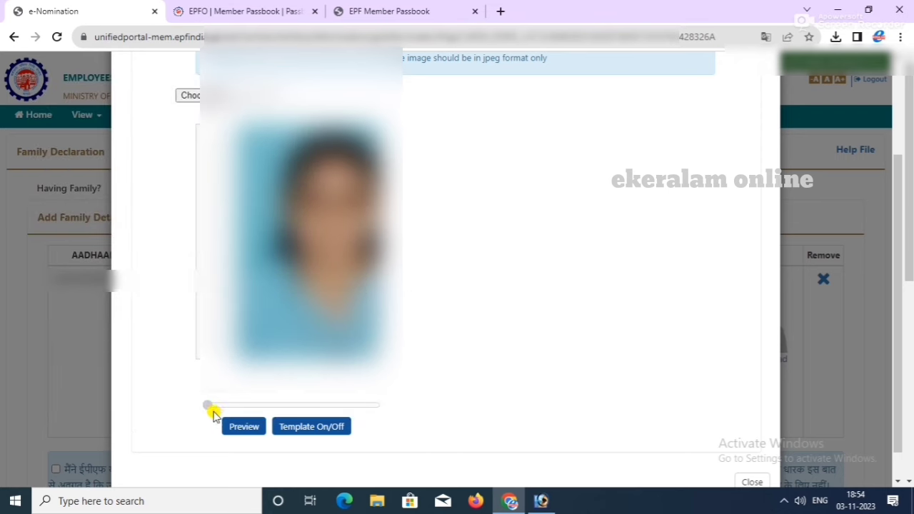
left_click(239, 430)
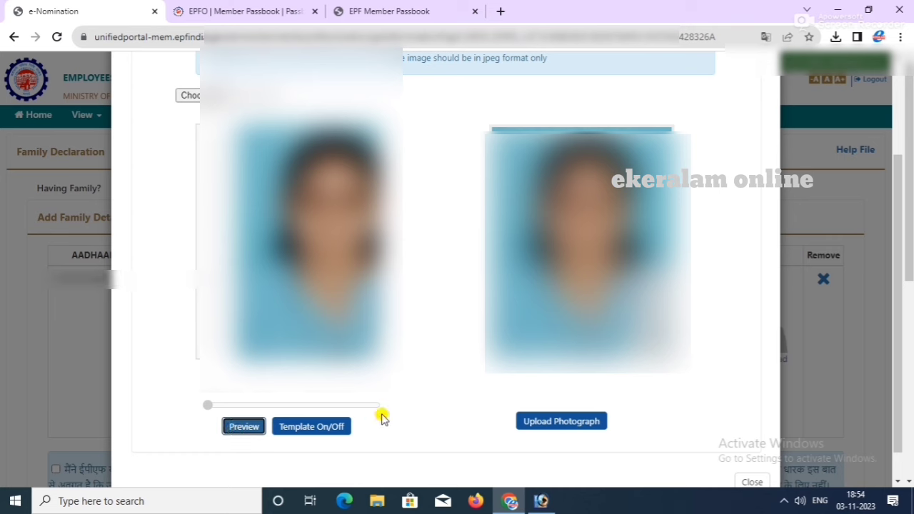
left_click(535, 425)
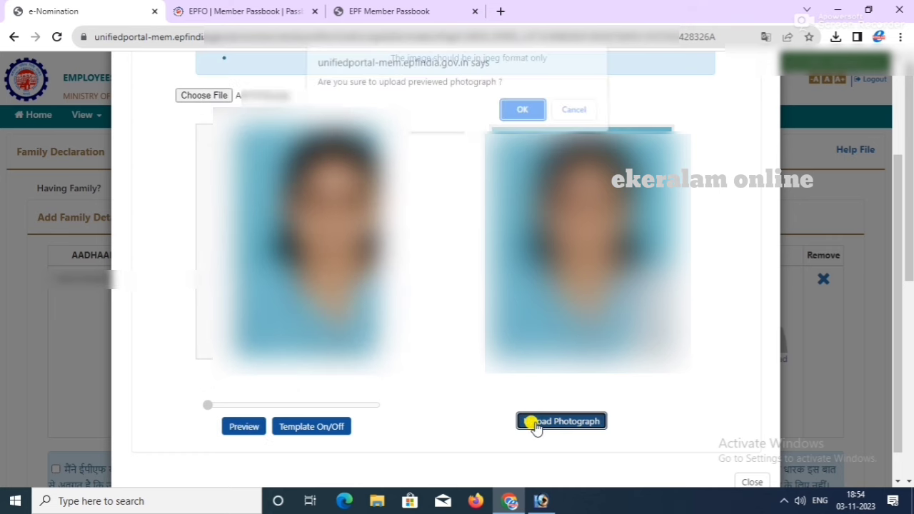
left_click(515, 115)
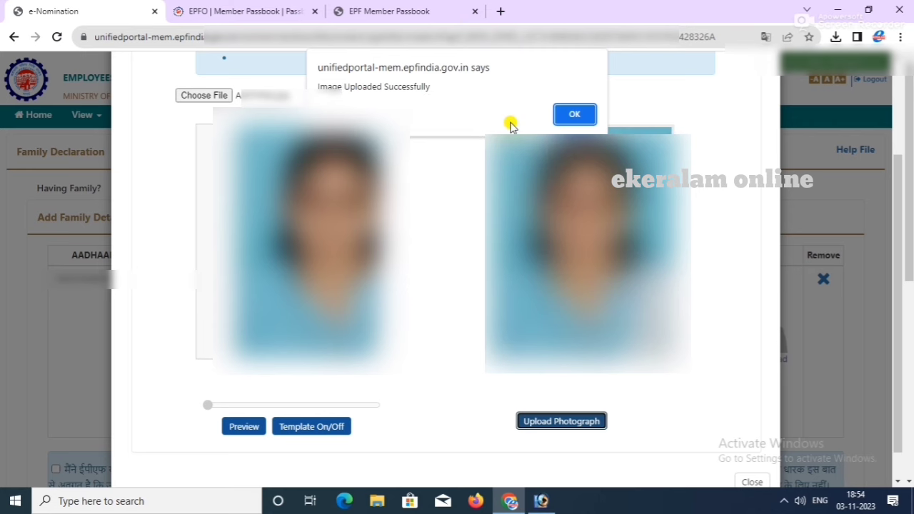
left_click(566, 115)
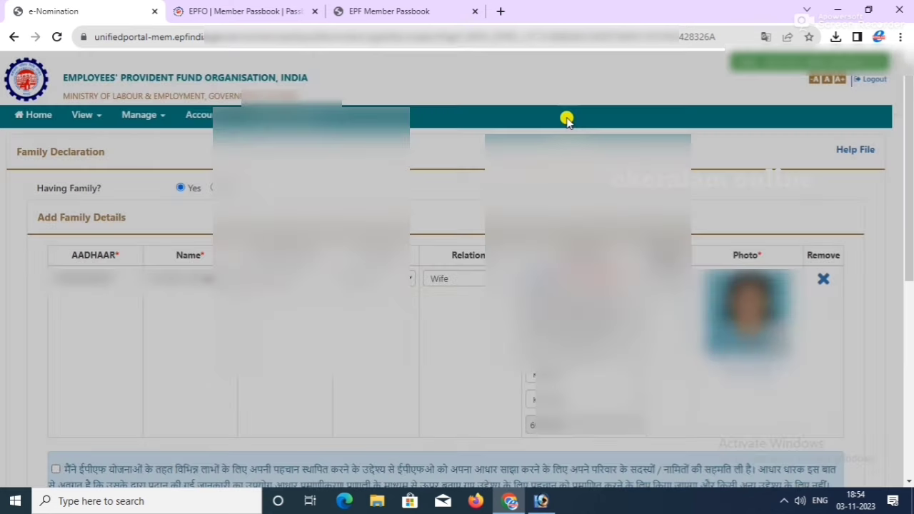
scroll(531, 238, "down", 3)
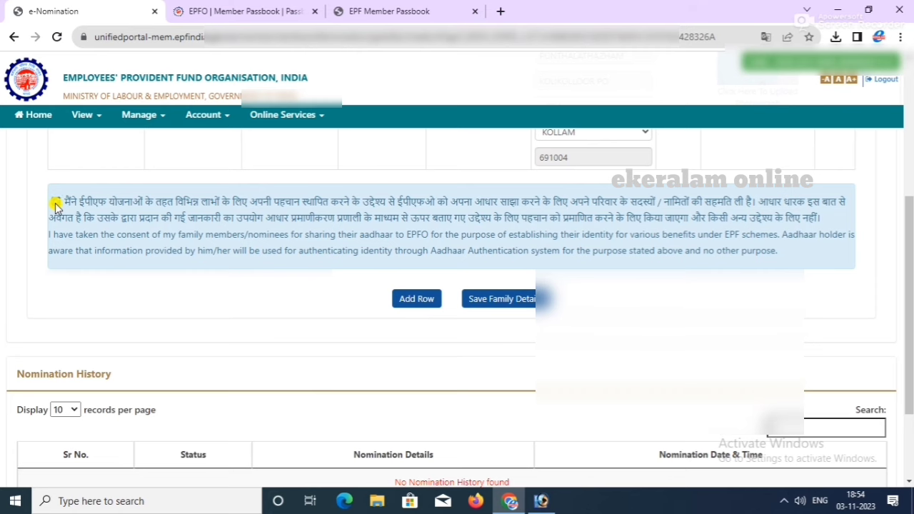
Step: Tick the consent to share family members' Aadhaar, which also adds a blank family member row
left_click(56, 203)
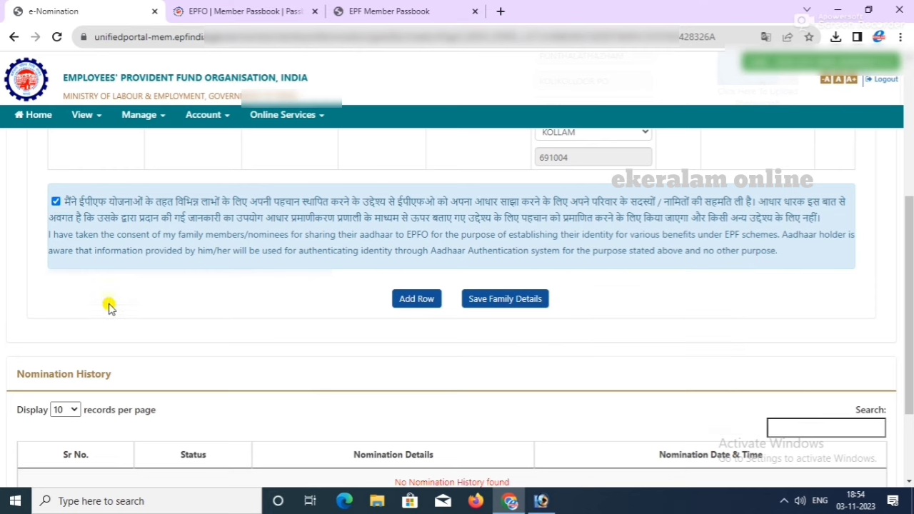
left_click(404, 300)
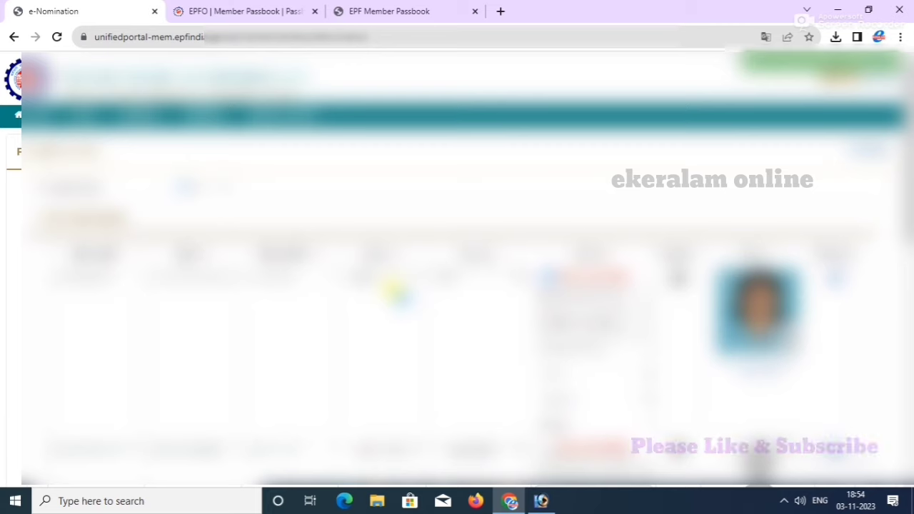
scroll(457, 286, "down", 5)
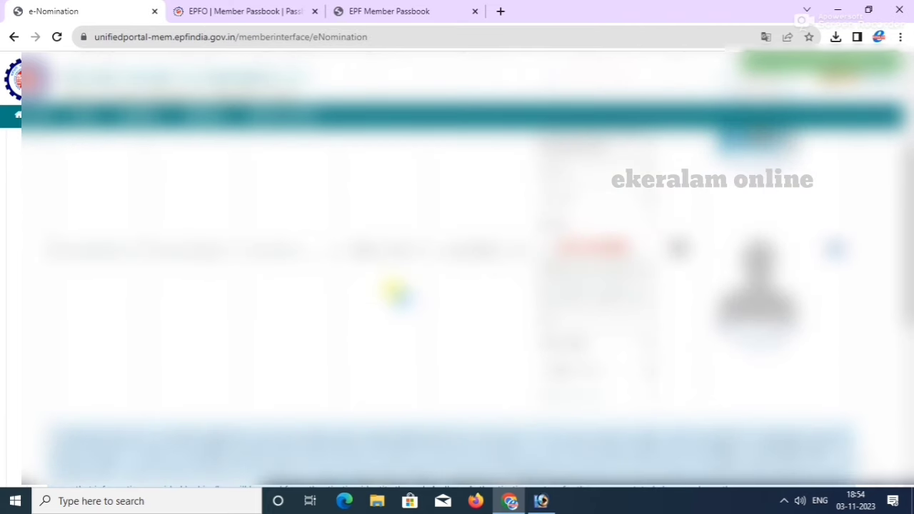
scroll(395, 293, "down", 5)
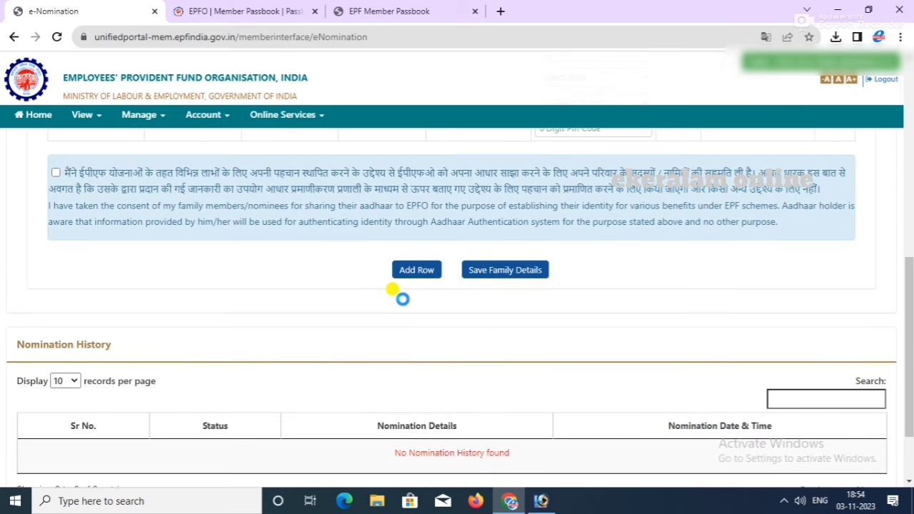
scroll(397, 295, "down", 3)
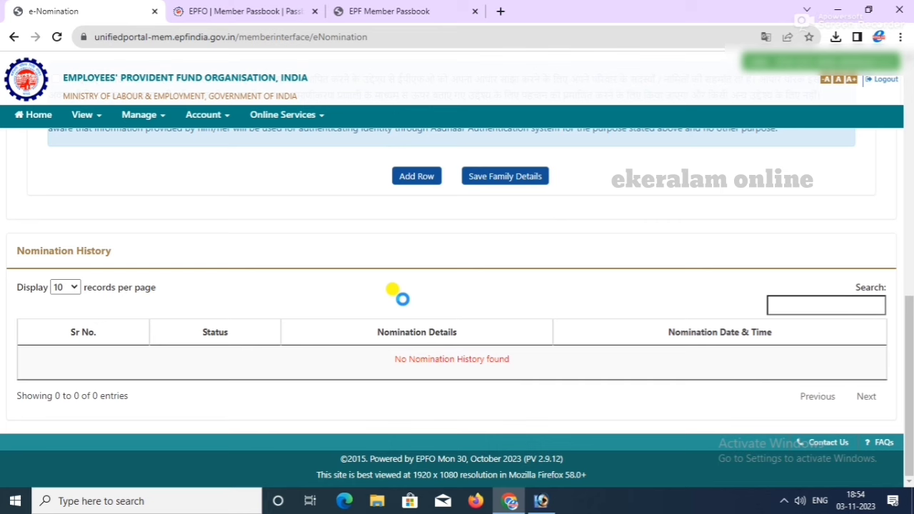
scroll(398, 295, "up", 3)
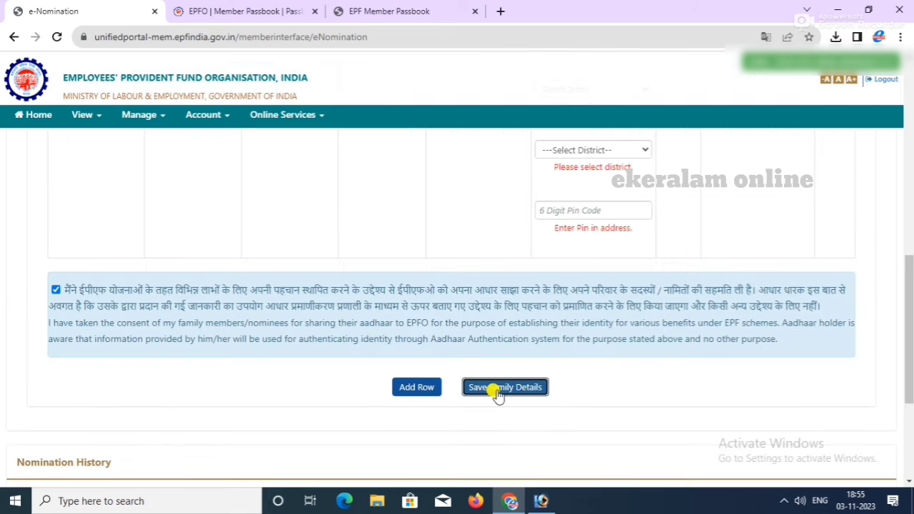
scroll(549, 341, "up", 2)
scroll(548, 343, "up", 4)
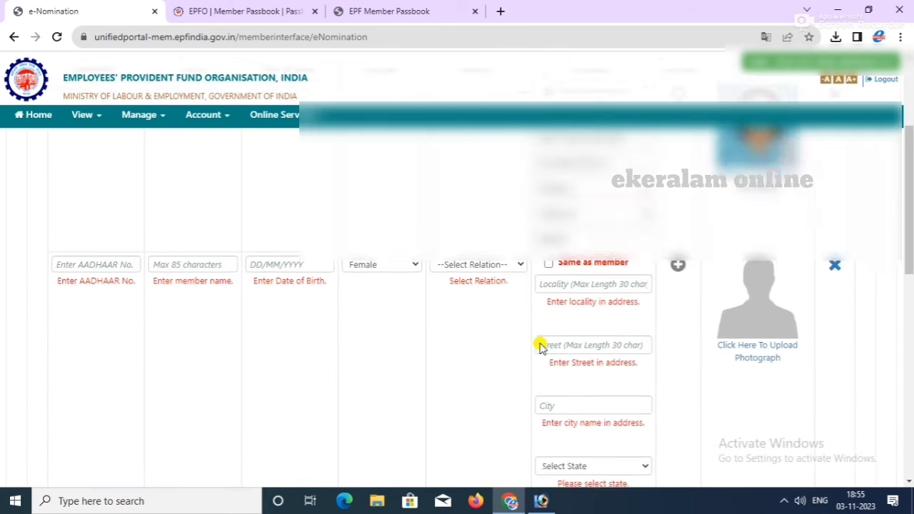
Step: Remove the extra empty row, re-tick Aadhaar consent, and save the family details with only the wife
left_click(835, 289)
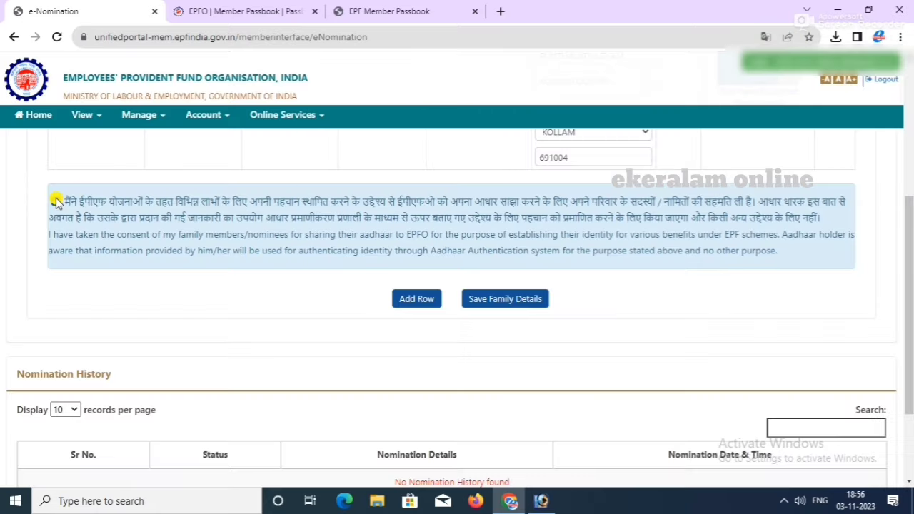
left_click(55, 201)
left_click(487, 306)
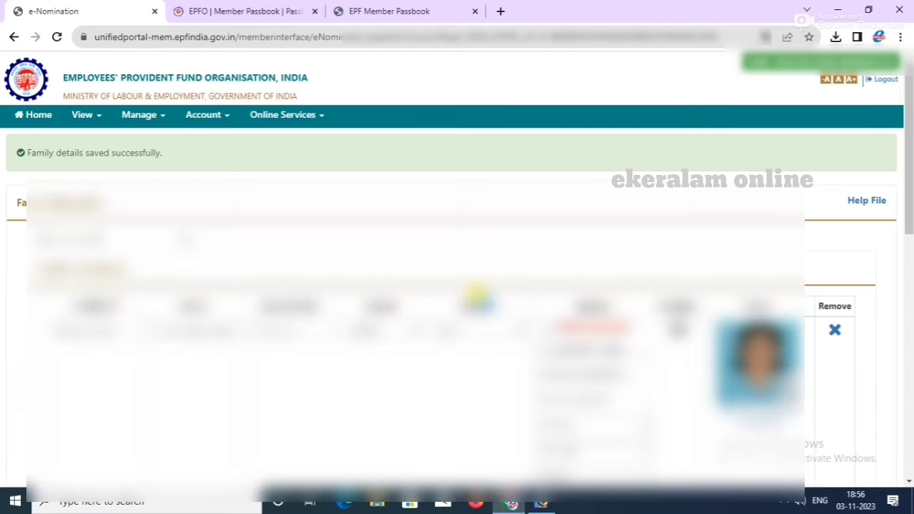
Step: Select the wife's row, change her share from 0.0 to 100, and save the EPF nomination
scroll(478, 295, "down", 5)
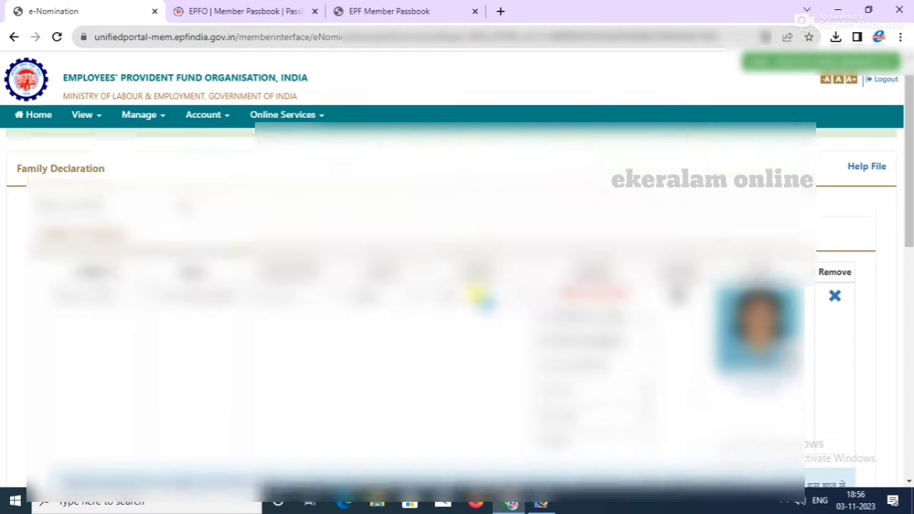
scroll(477, 293, "down", 3)
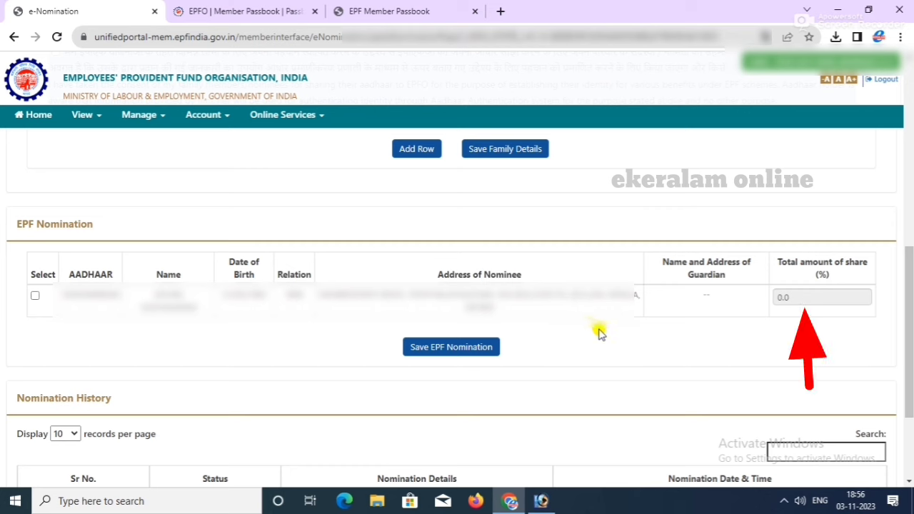
left_click(37, 295)
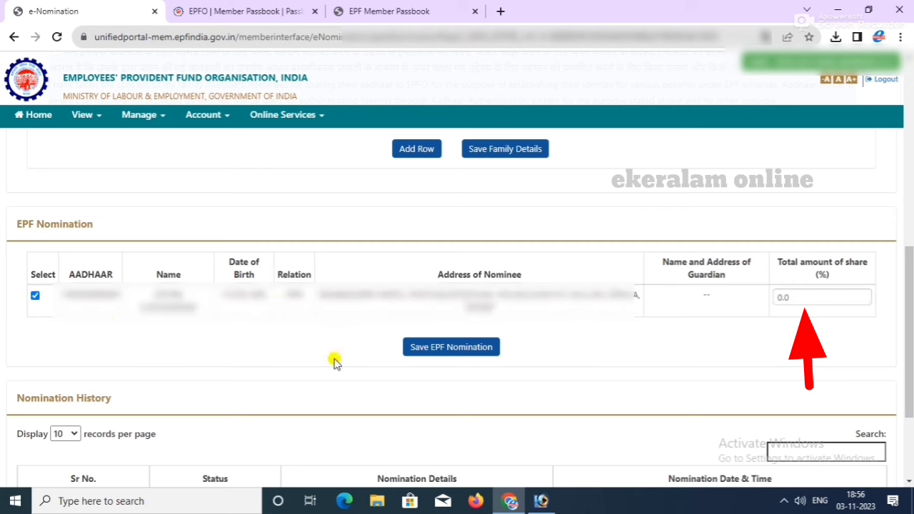
left_click(811, 294)
key("BackSpace")
key("BackSpace")
key("BackSpace")
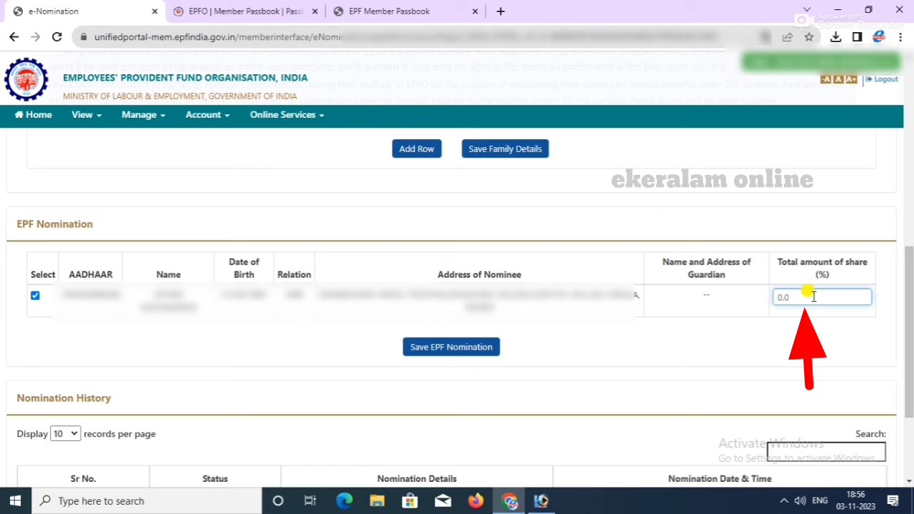
type("100")
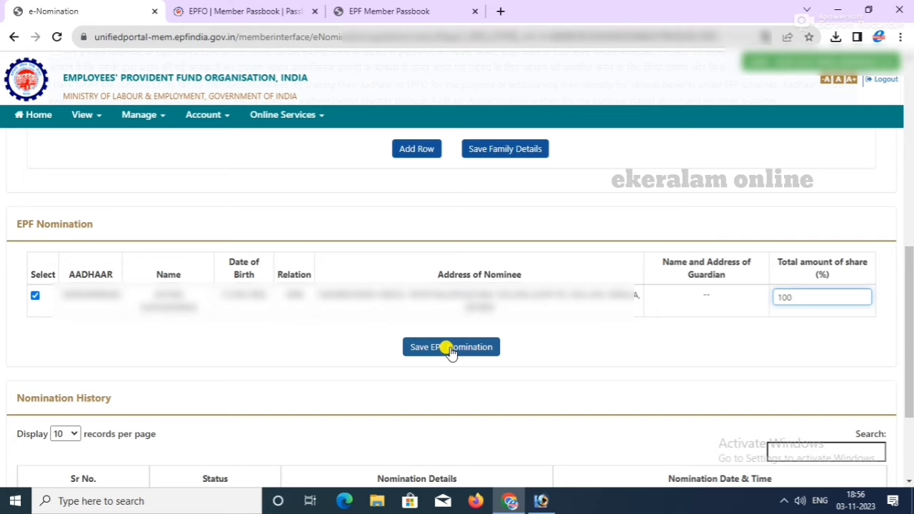
left_click(450, 350)
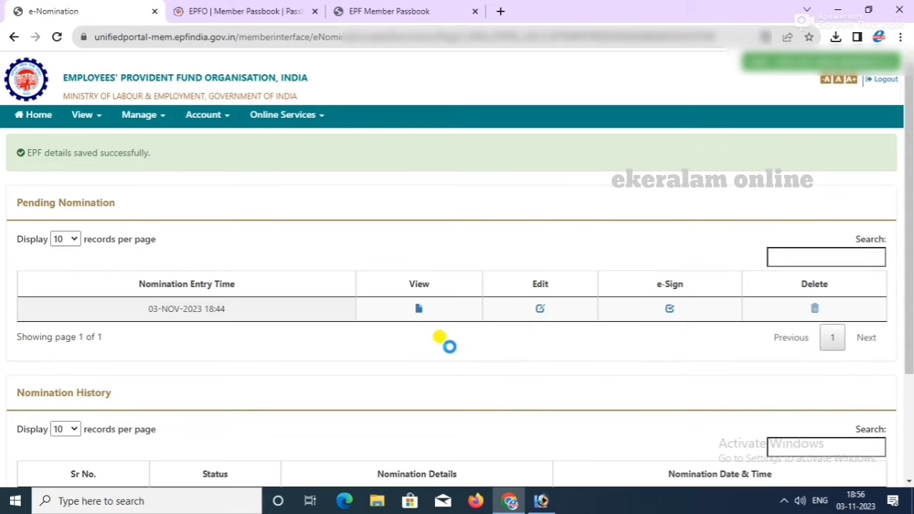
Step: Scroll the page to find the 03-NOV-2023 18:44 pending nomination and its e-Sign icon
scroll(449, 347, "down", 4)
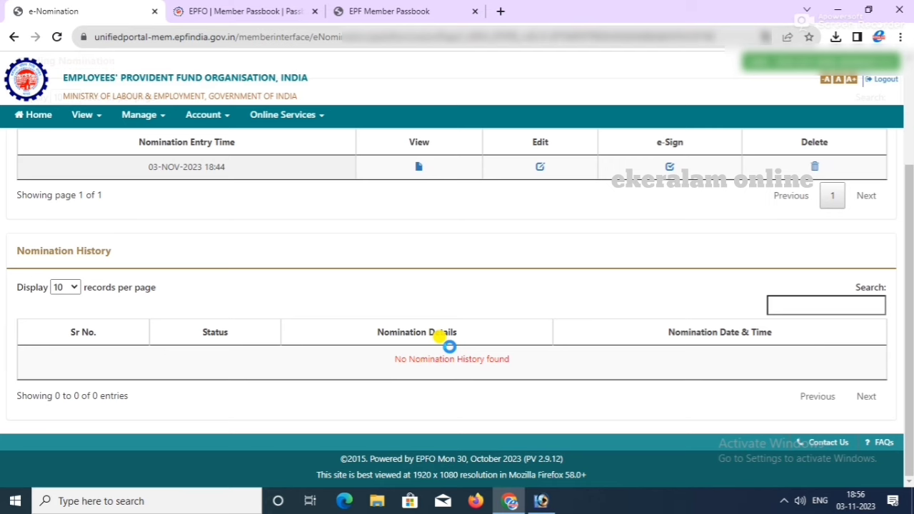
scroll(449, 346, "up", 2)
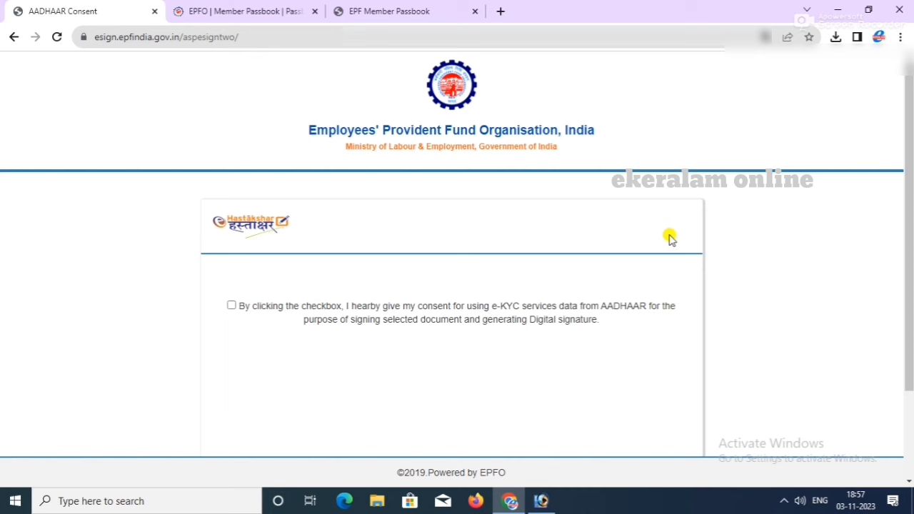
Step: Tick the Aadhaar e-KYC consent checkbox on the Hastakshar page
left_click(231, 306)
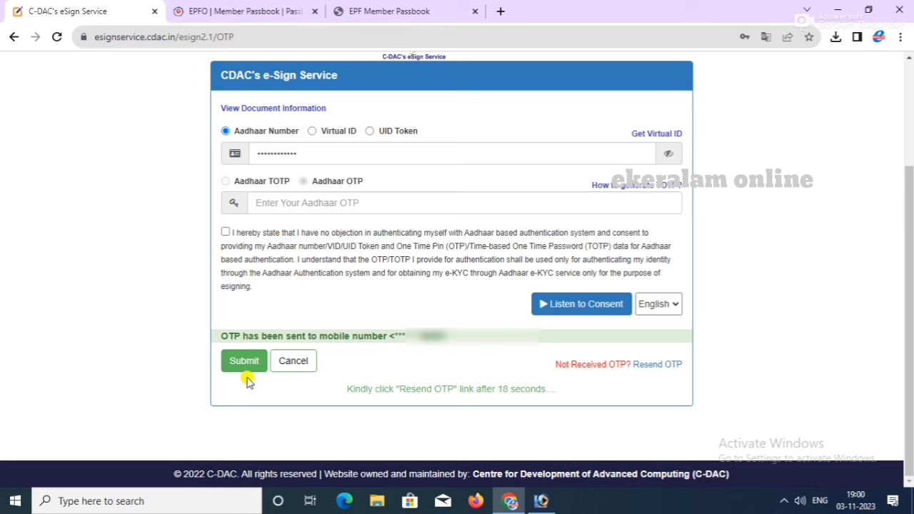
Step: Enter the Aadhaar OTP, submit it for e-signing, and decline Chrome's password-save prompt
left_click(293, 204)
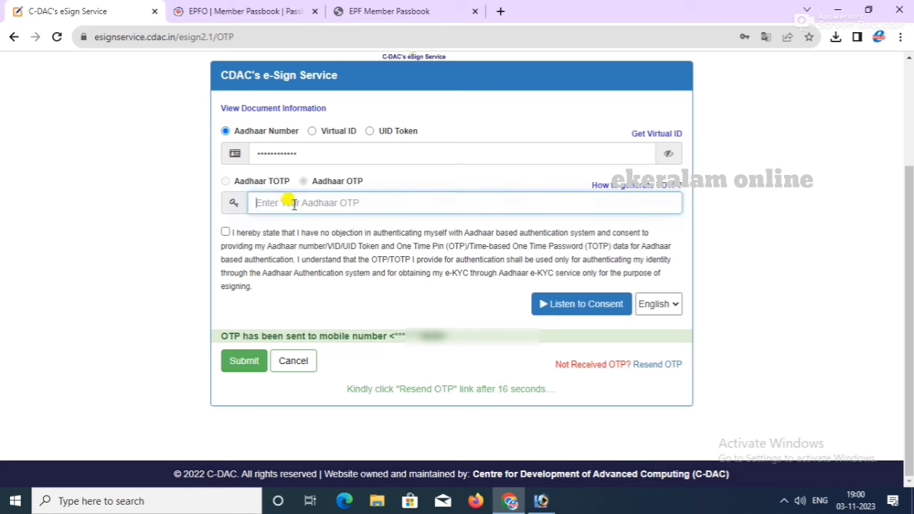
type("1")
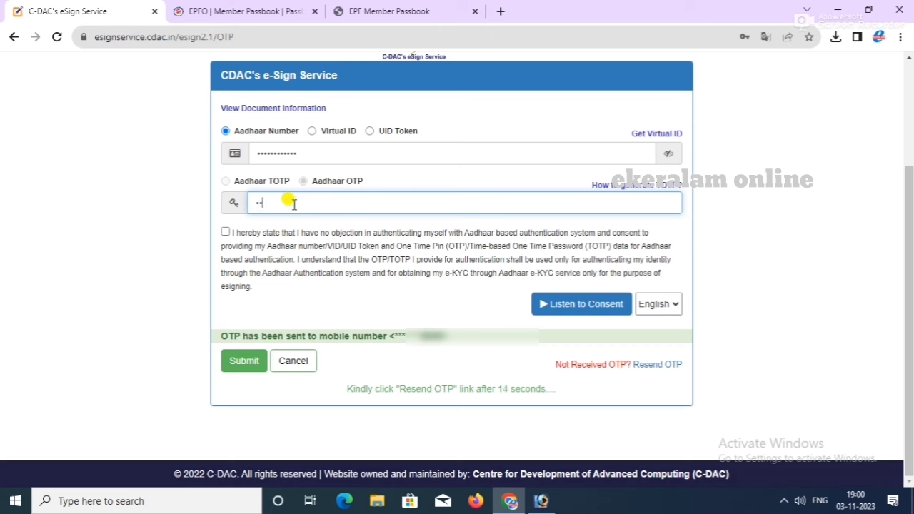
key("BackSpace")
type("123456")
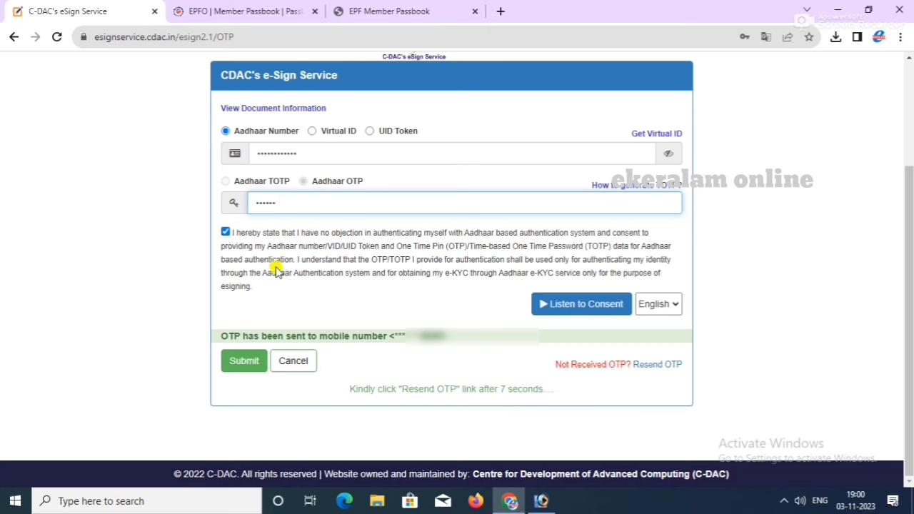
left_click(236, 362)
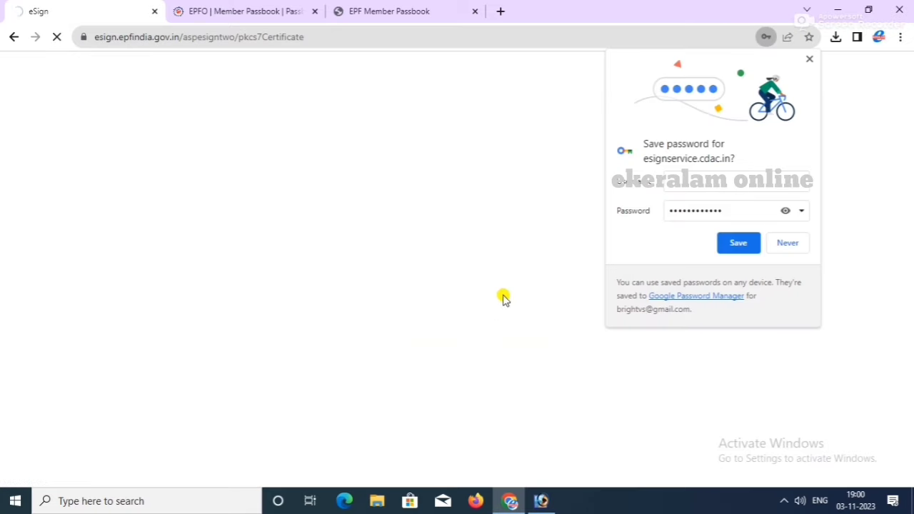
left_click(780, 242)
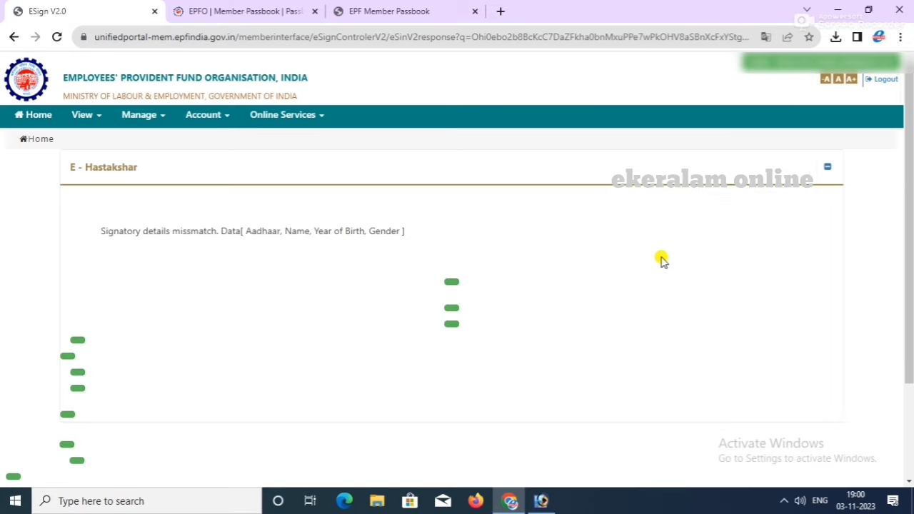